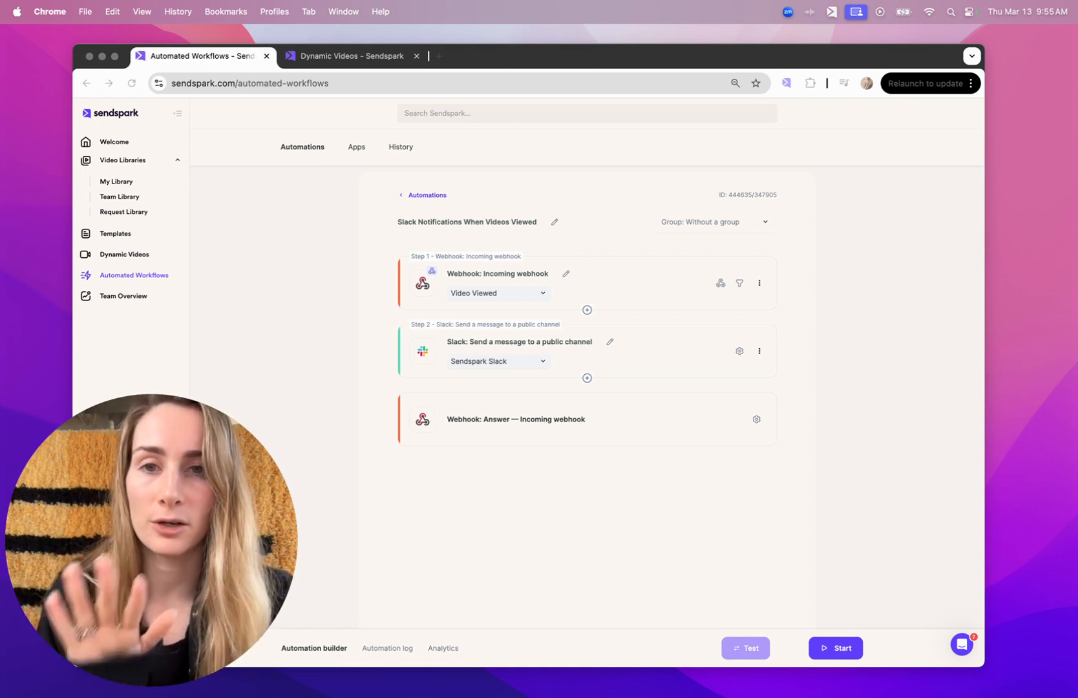
# - Review and save the Slack message step's field mapping, and start the Slack Notifications When Videos Viewed automation
pyautogui.click(214, 289)
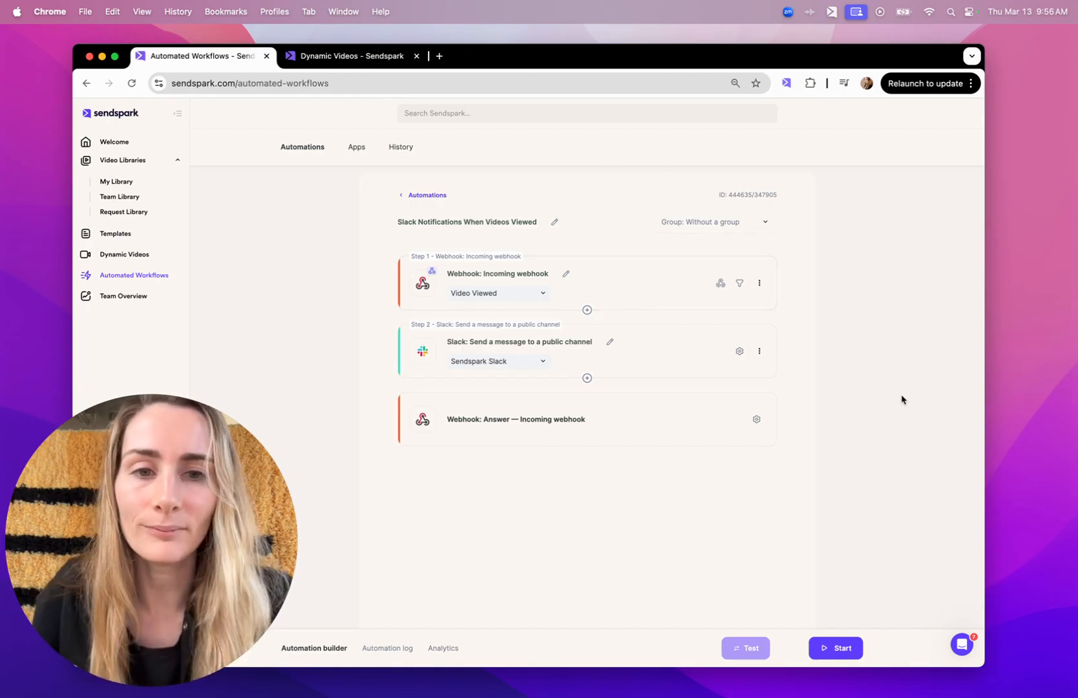
pyautogui.click(665, 354)
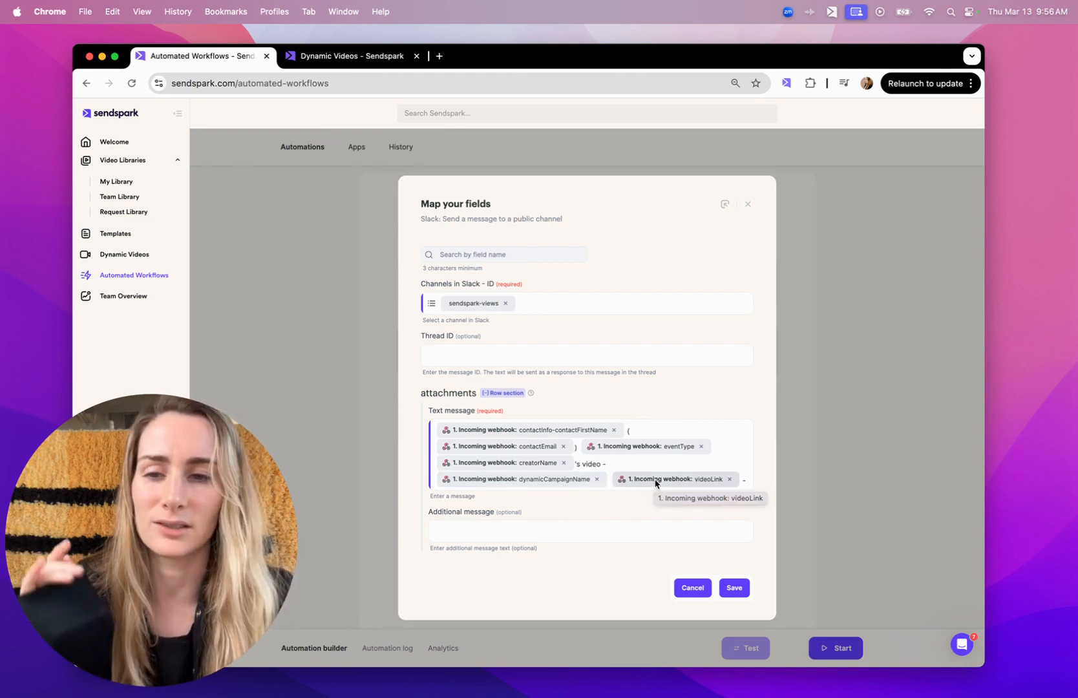
pyautogui.click(734, 588)
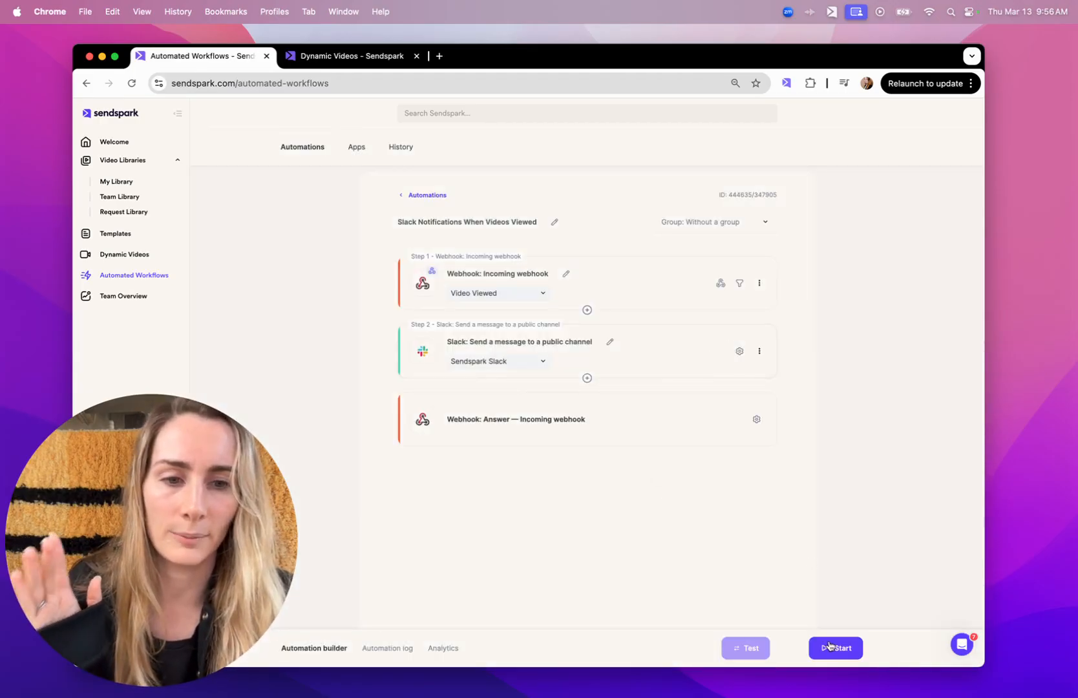
pyautogui.click(828, 646)
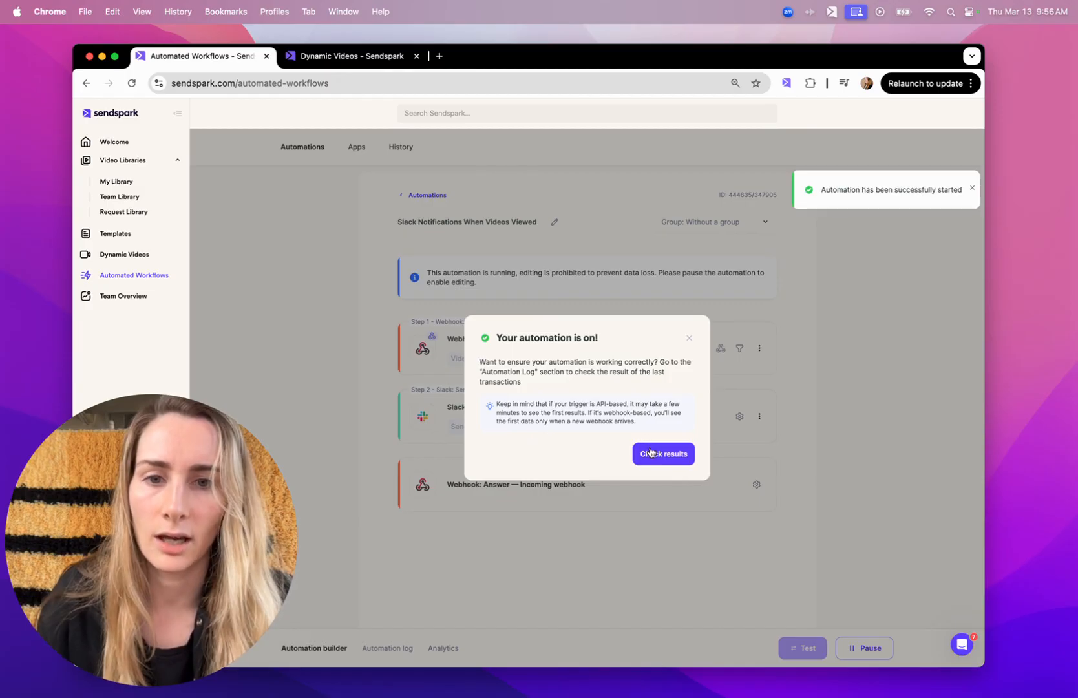
# - Copy the third contact's video link from the Full Face dynamic video and play it in a new incognito window
pyautogui.click(327, 57)
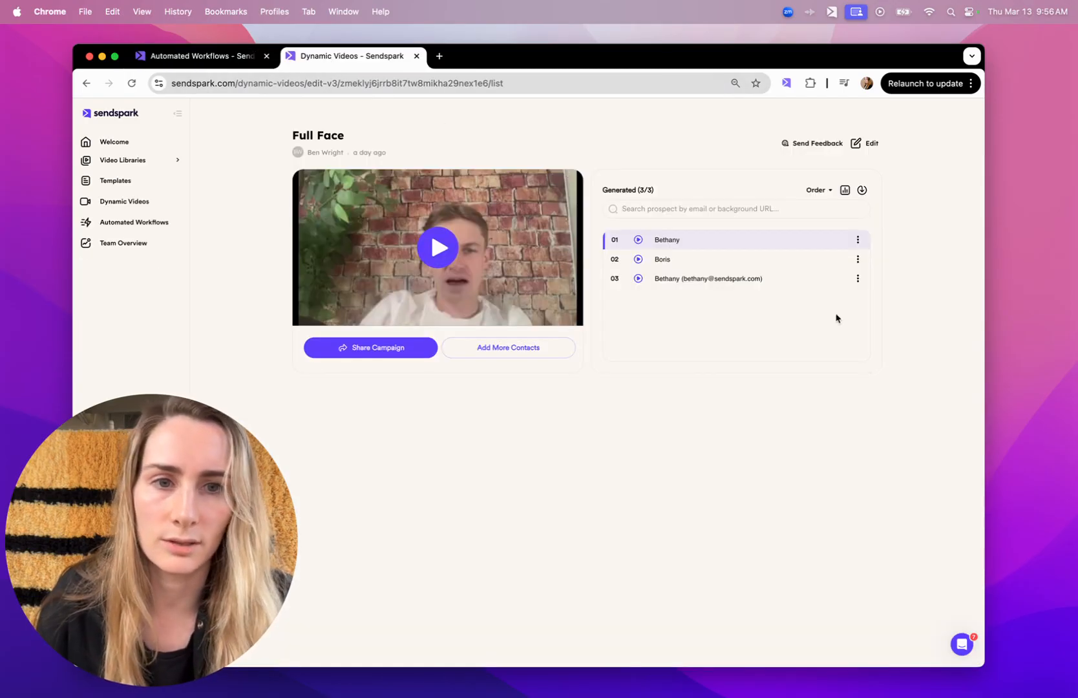
pyautogui.click(843, 279)
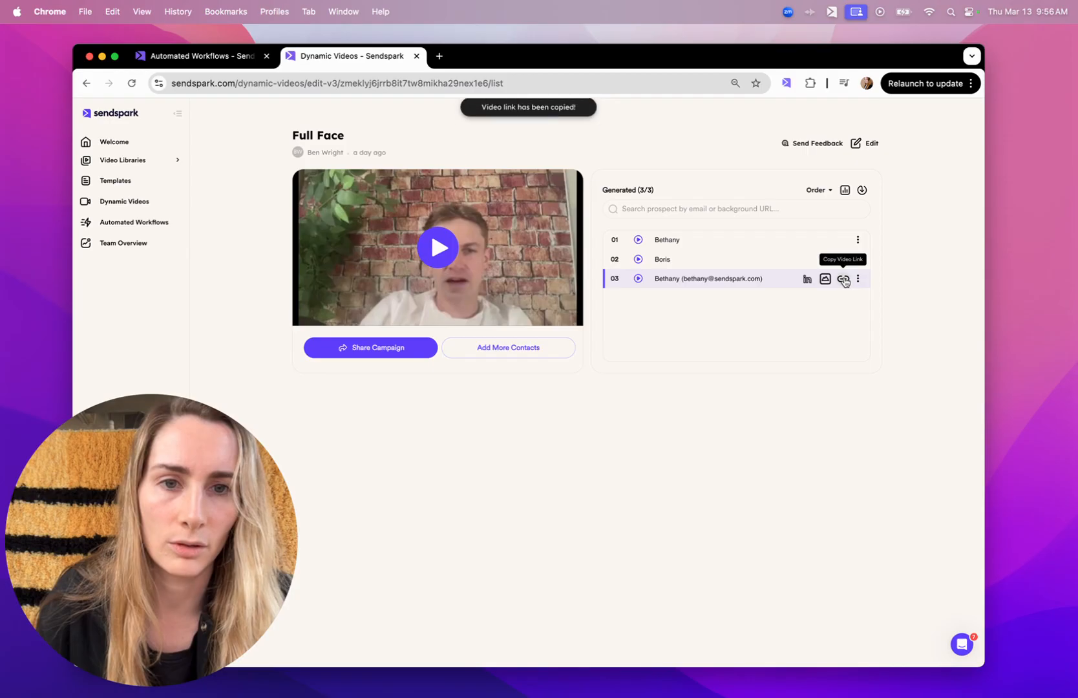
pyautogui.press('super+shift+n')
pyautogui.press('super+v')
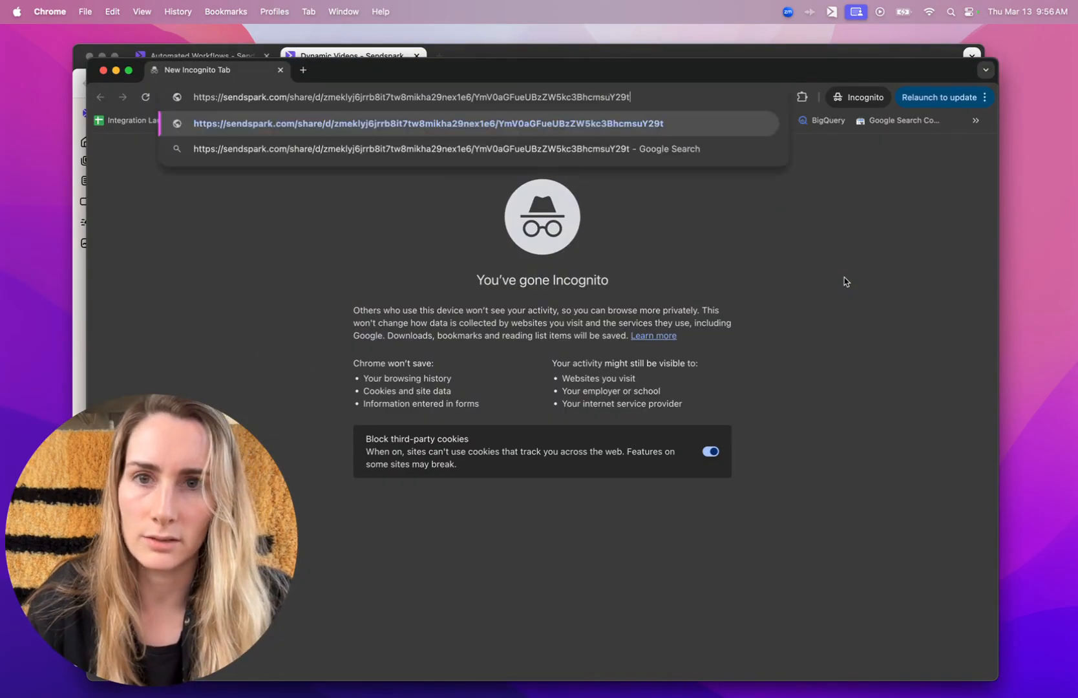
pyautogui.press('Return')
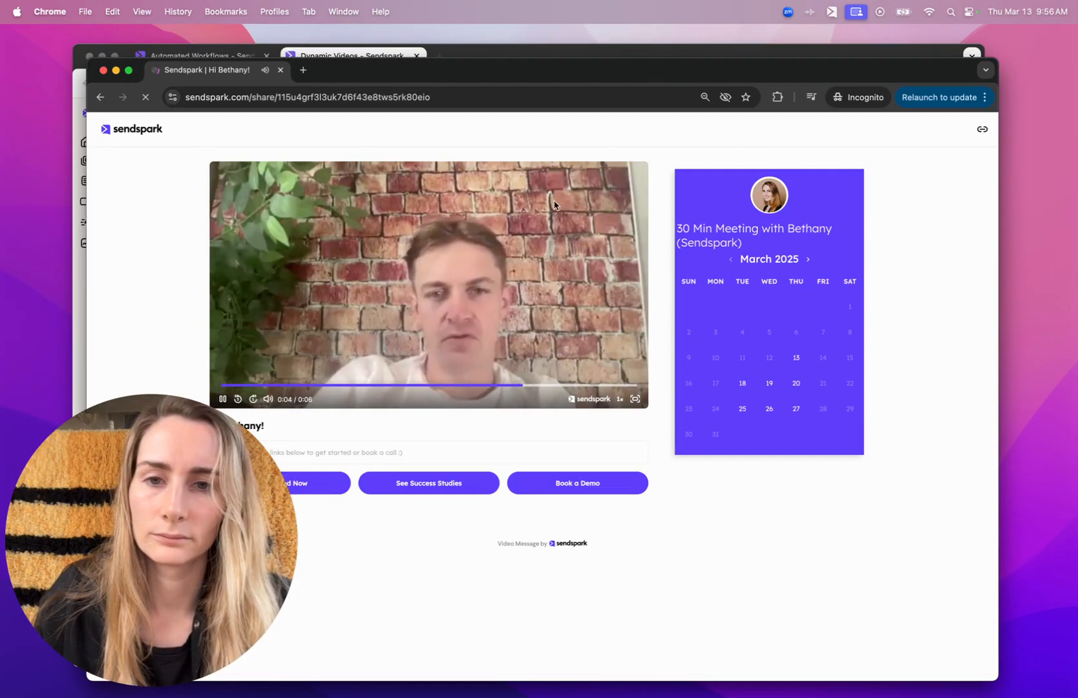
pyautogui.click(523, 220)
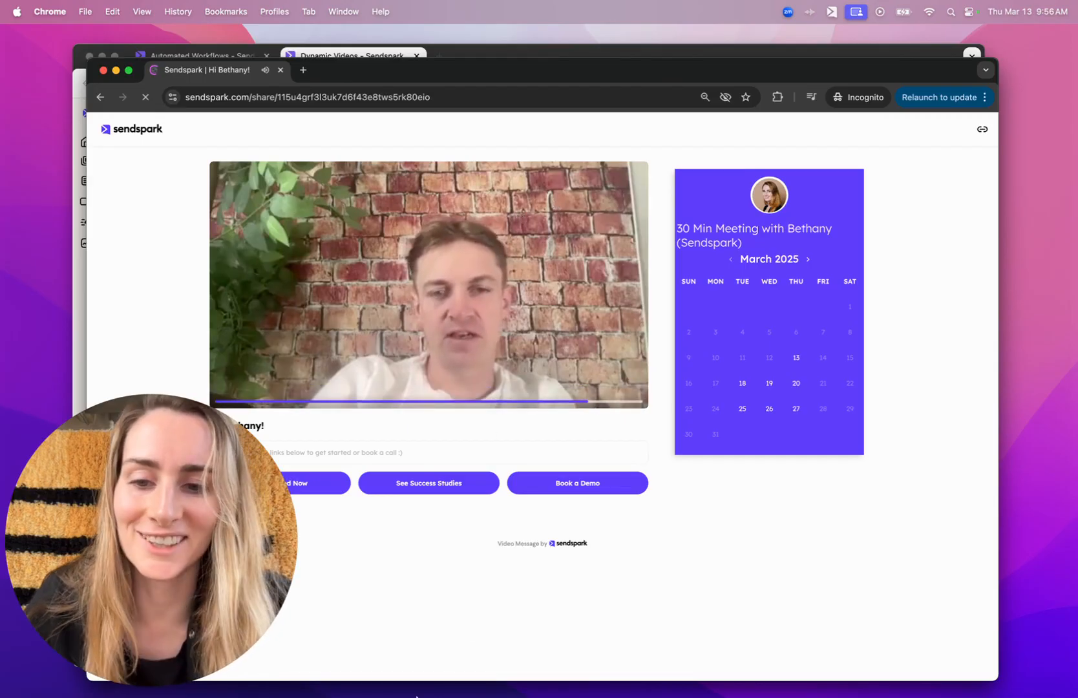
# - Switch to Slack, check the newest notification in the sendspark-views channel and open its video link
pyautogui.click(334, 676)
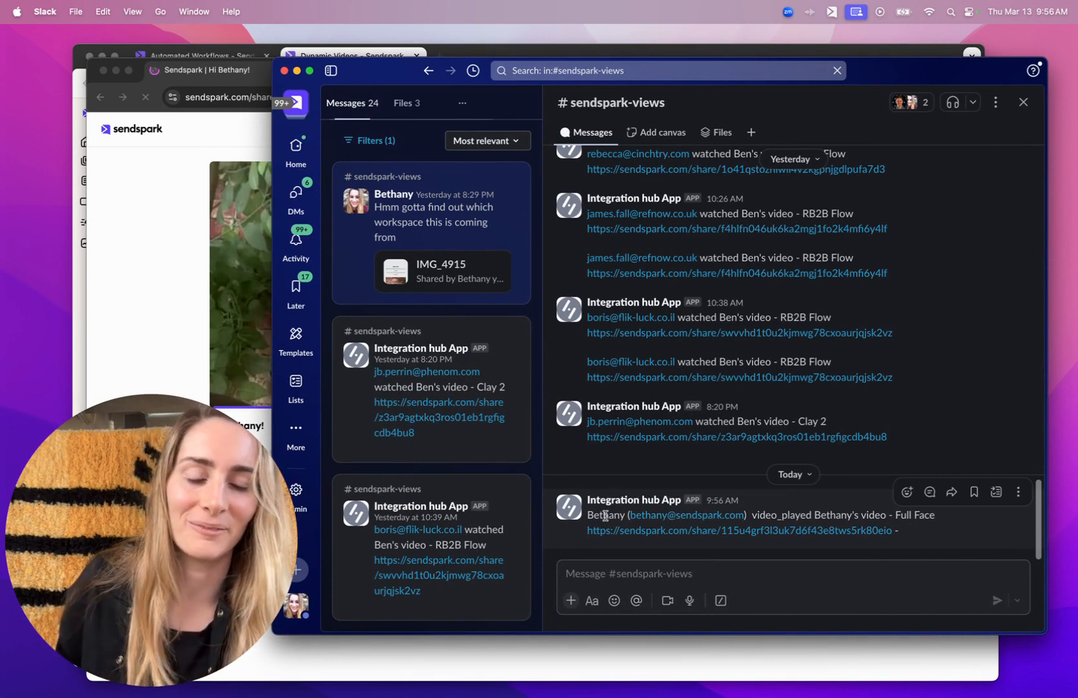
pyautogui.doubleClick(785, 514)
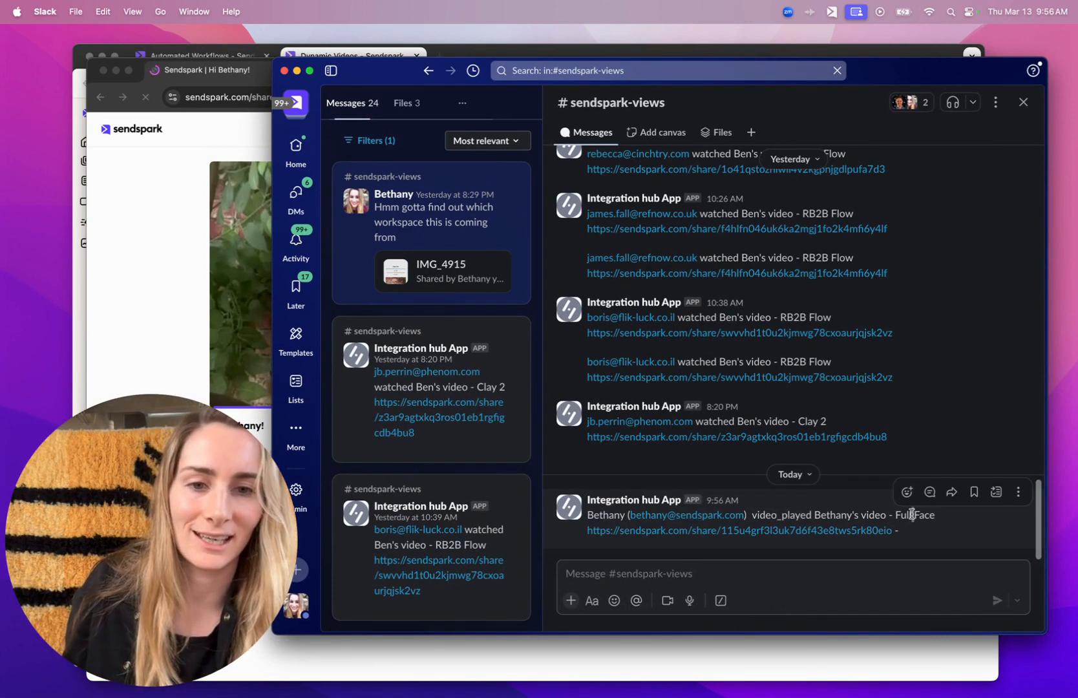
pyautogui.click(832, 530)
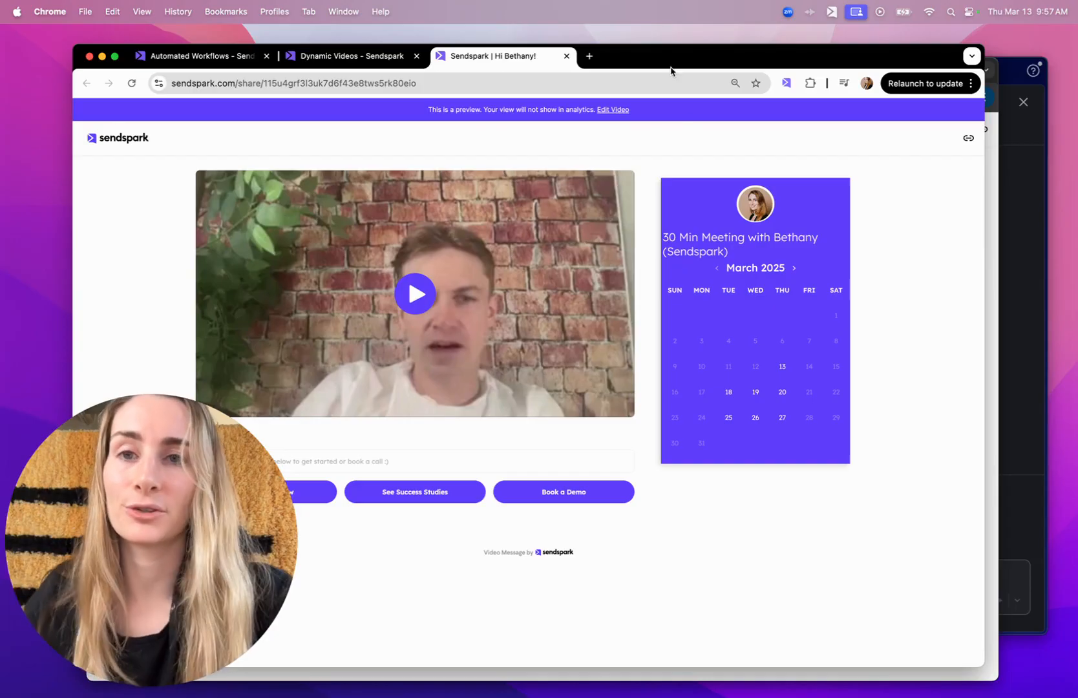
# - Close the video preview and Dynamic Videos pages and dismiss the automation's confirmation dialog
pyautogui.click(416, 56)
pyautogui.click(416, 56)
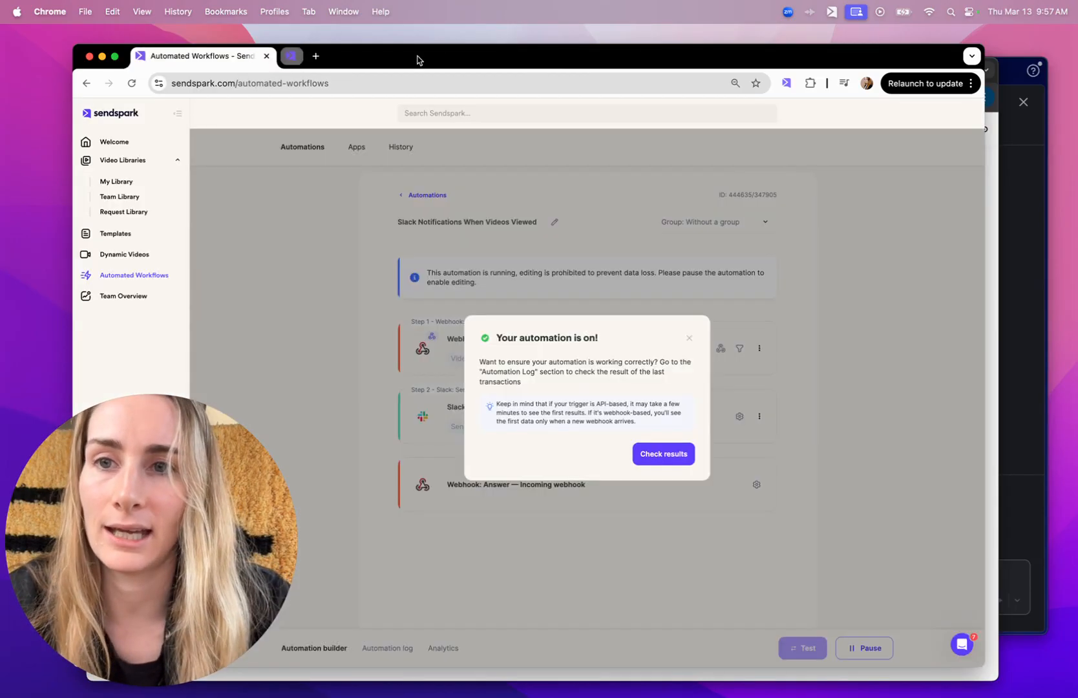
pyautogui.click(690, 339)
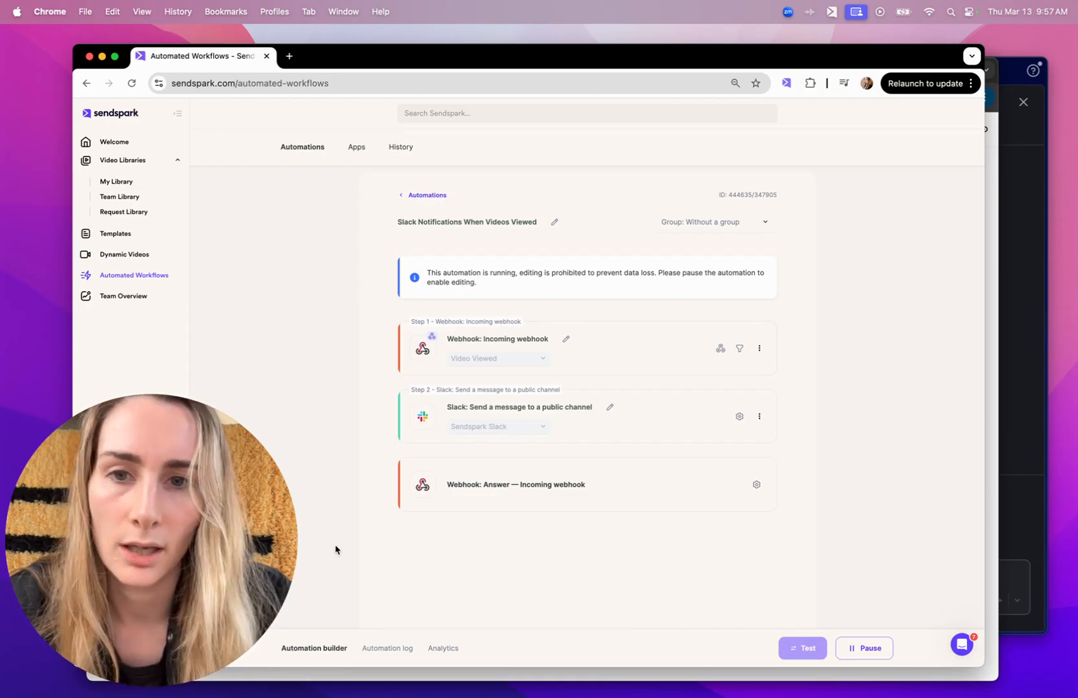
pyautogui.moveTo(243, 535); pyautogui.dragTo(1018, 537)
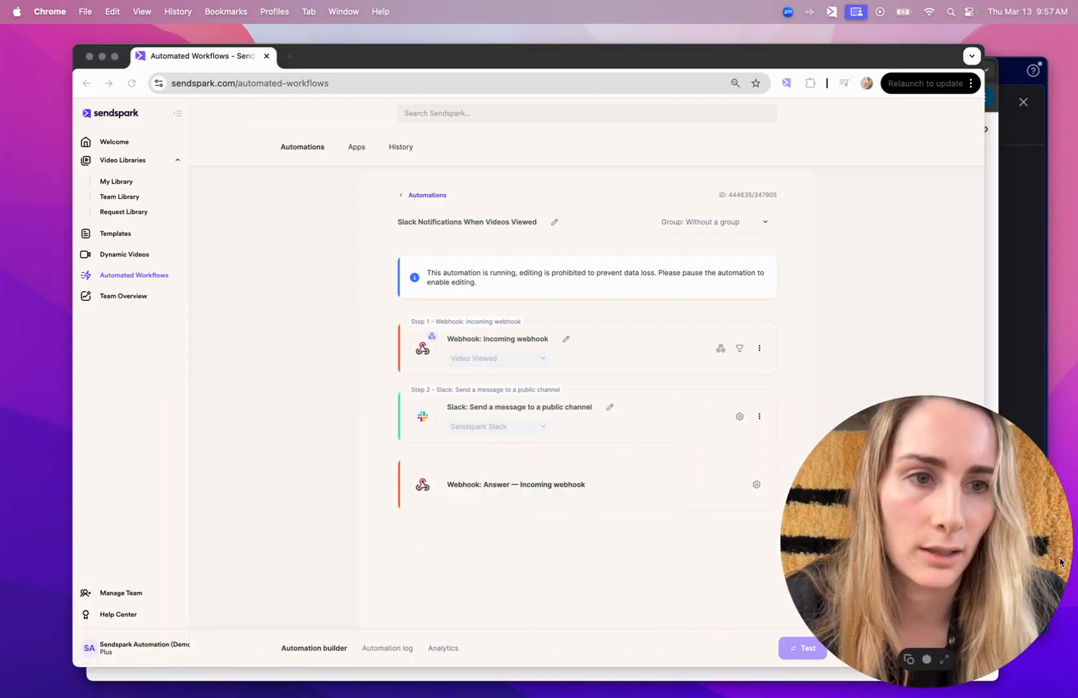
pyautogui.click(306, 538)
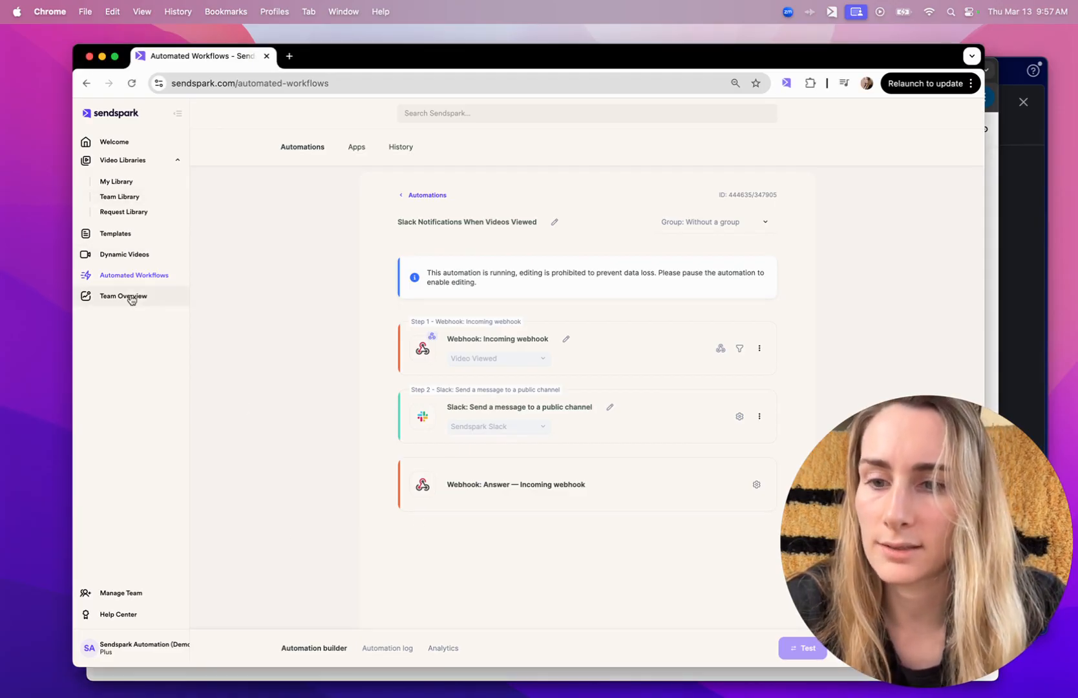
# - Open the workspace's webhook settings and start a new webhook named "New Webhook for Slack"
pyautogui.click(123, 647)
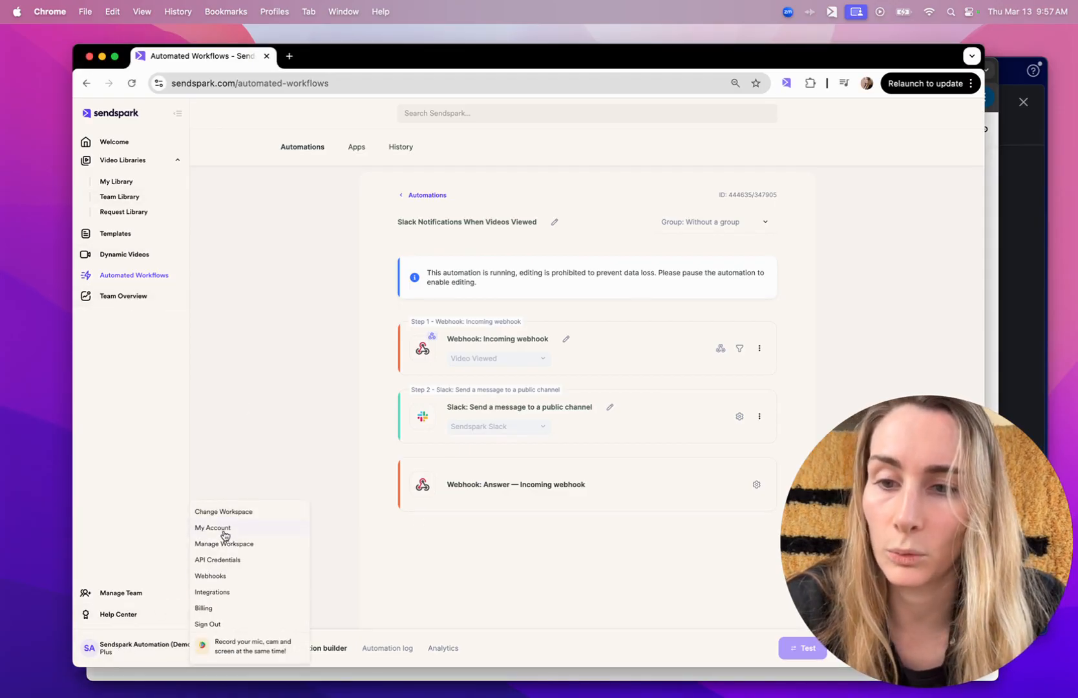
pyautogui.click(214, 575)
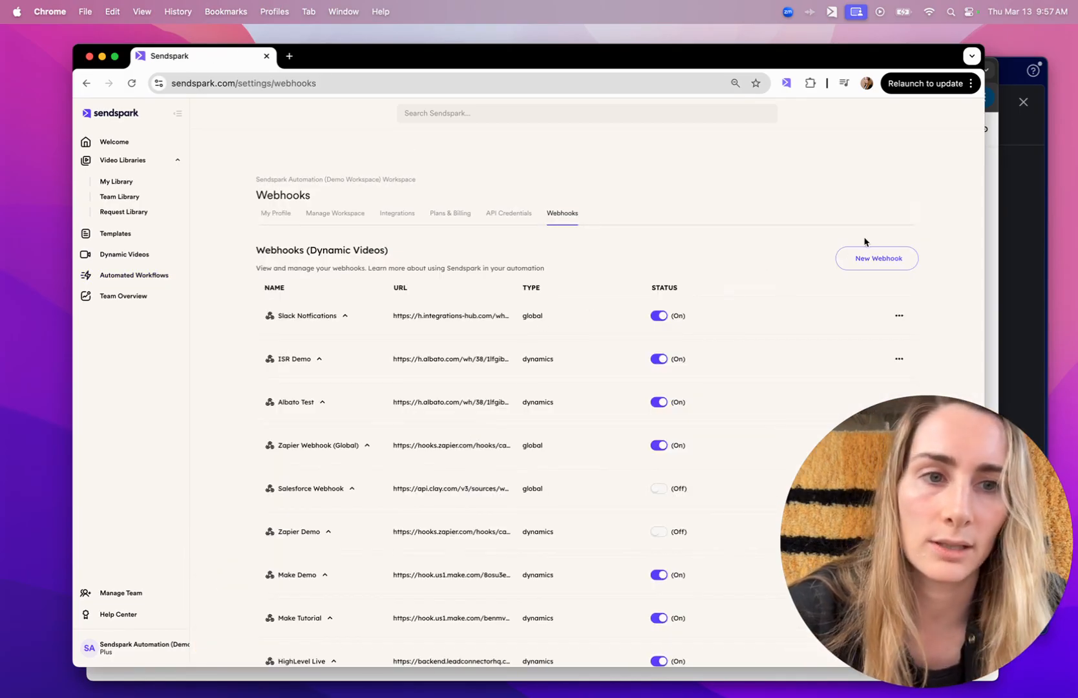
pyautogui.click(869, 266)
pyautogui.click(414, 368)
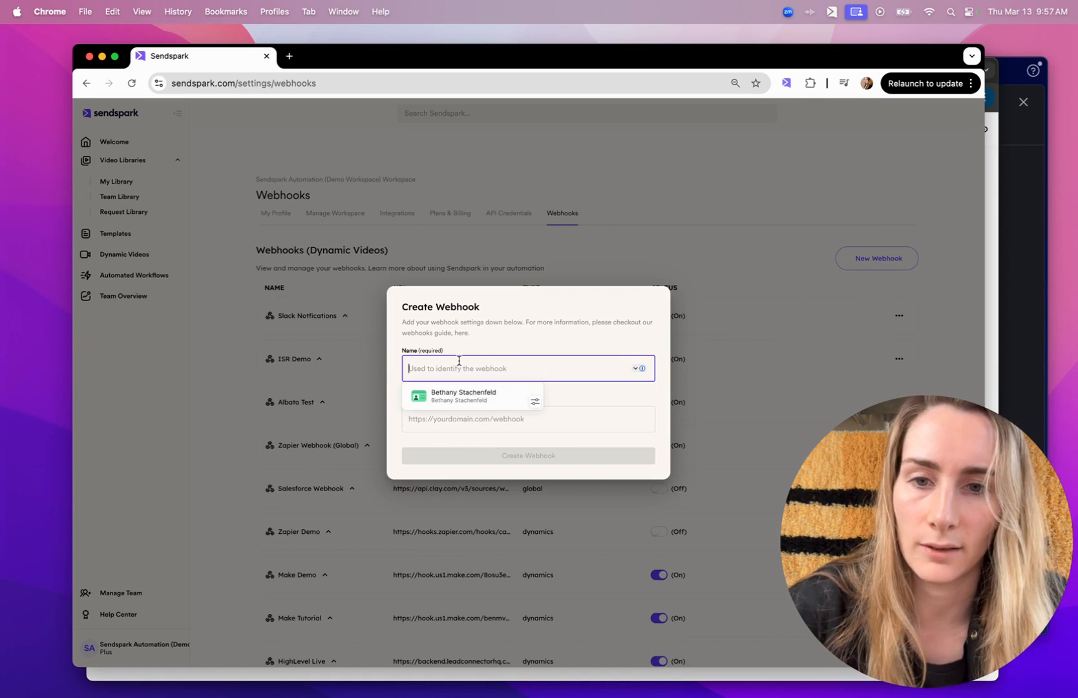
pyautogui.write('New Webhook for Slac')
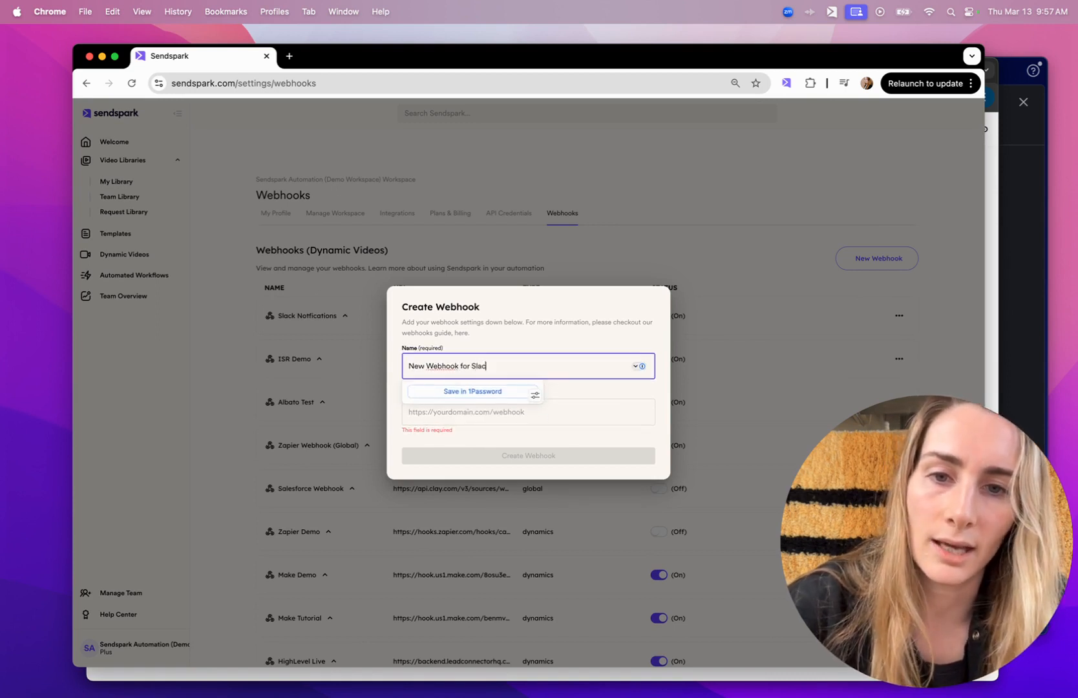
pyautogui.write('k')
pyautogui.click(569, 414)
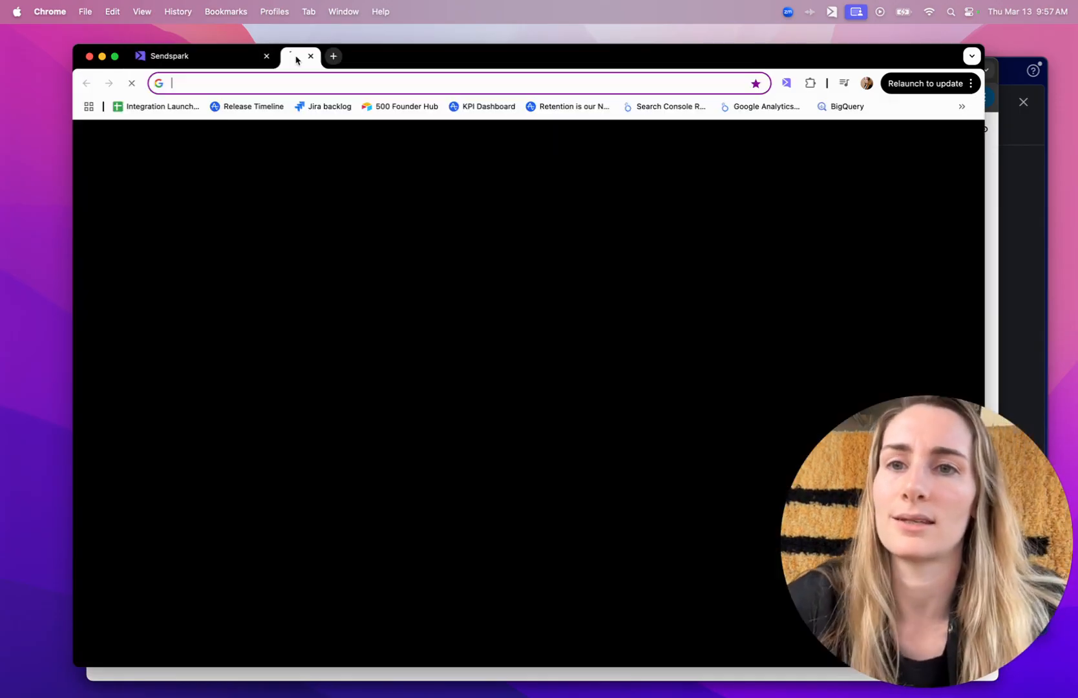
# - Open Sendspark in a separate browser tab and create a new automation in Automated Workflows
pyautogui.click(290, 56)
pyautogui.write('sendspark')
pyautogui.press('Return')
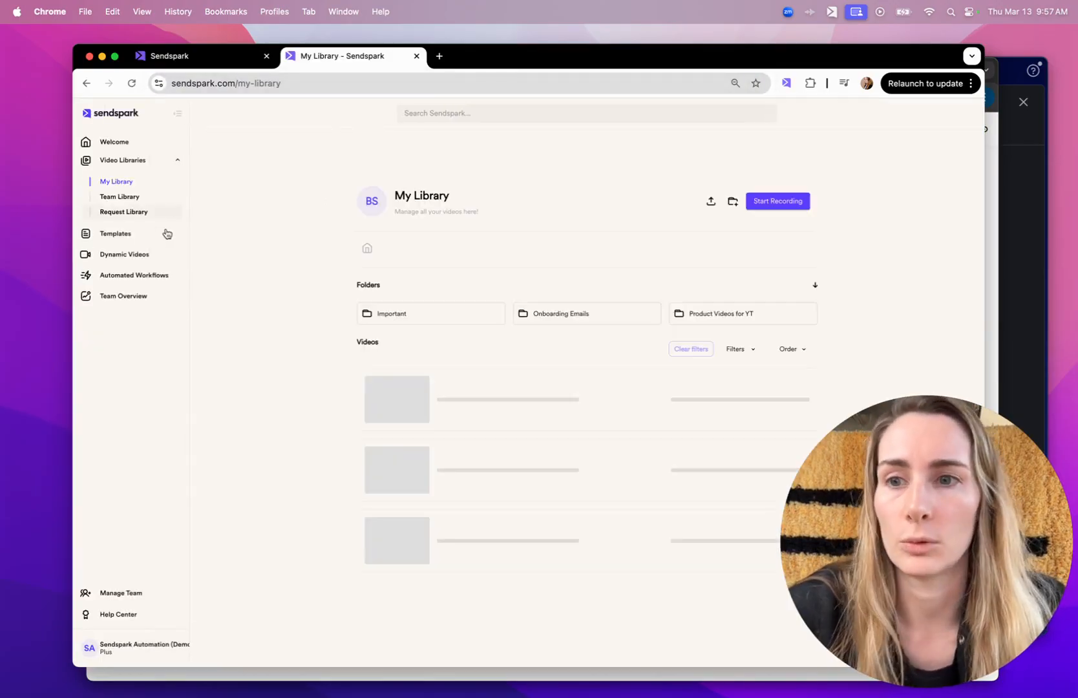
pyautogui.click(134, 275)
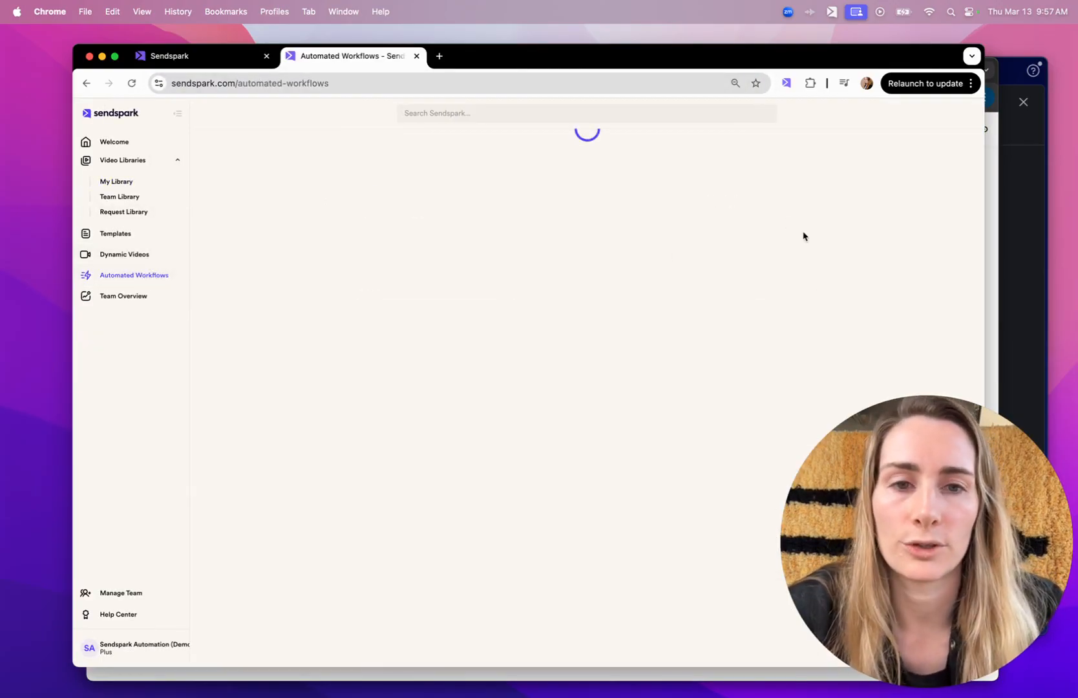
pyautogui.click(329, 229)
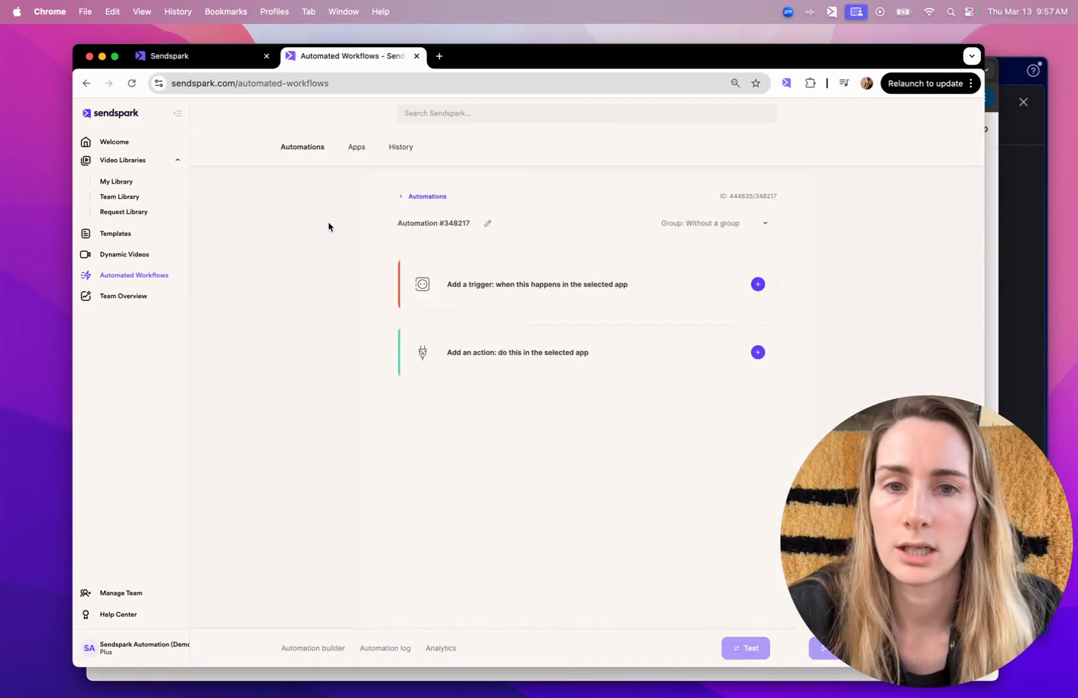
# - Set up the automation's trigger with the Webhook app and the Incoming webhook event
pyautogui.click(537, 285)
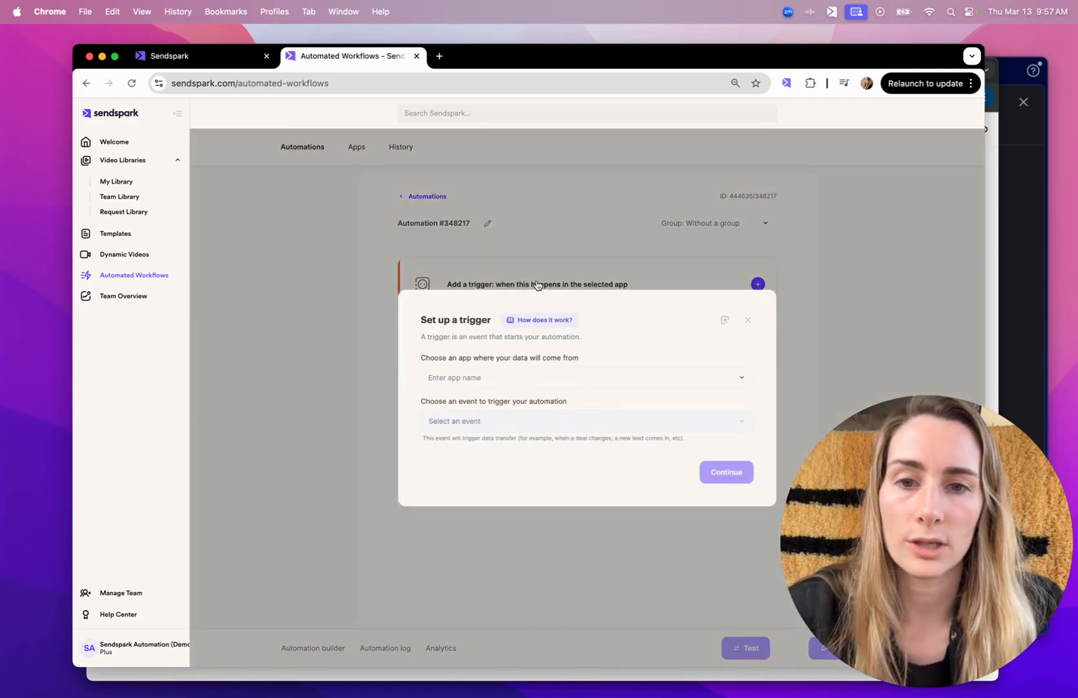
pyautogui.click(475, 379)
pyautogui.write('webh')
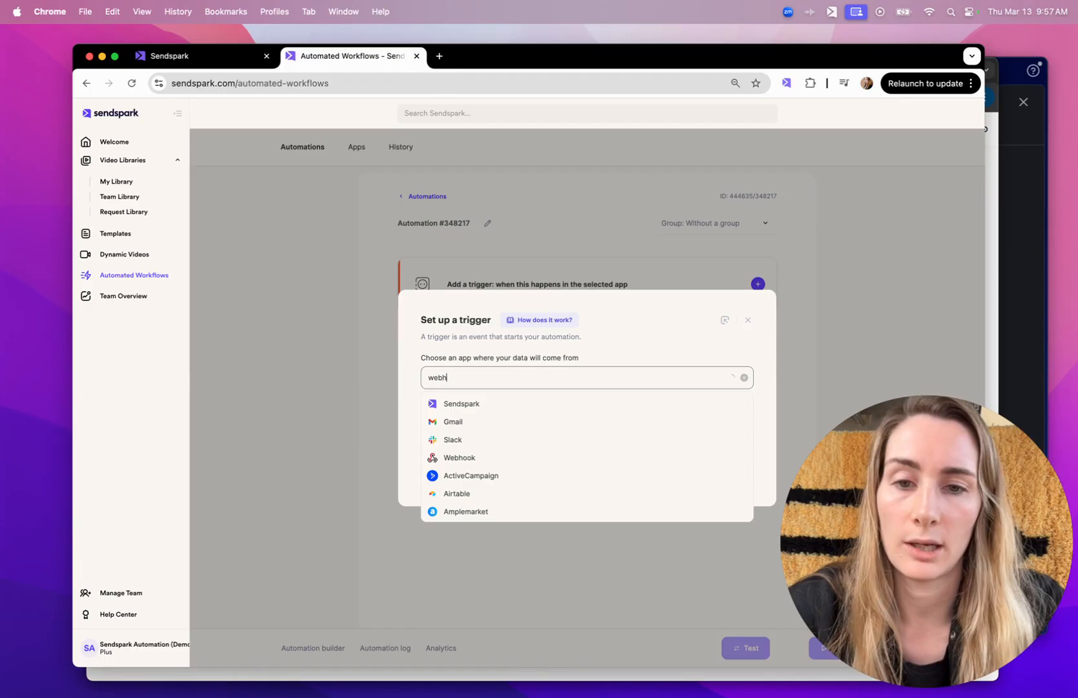
pyautogui.write('ook')
pyautogui.click(469, 400)
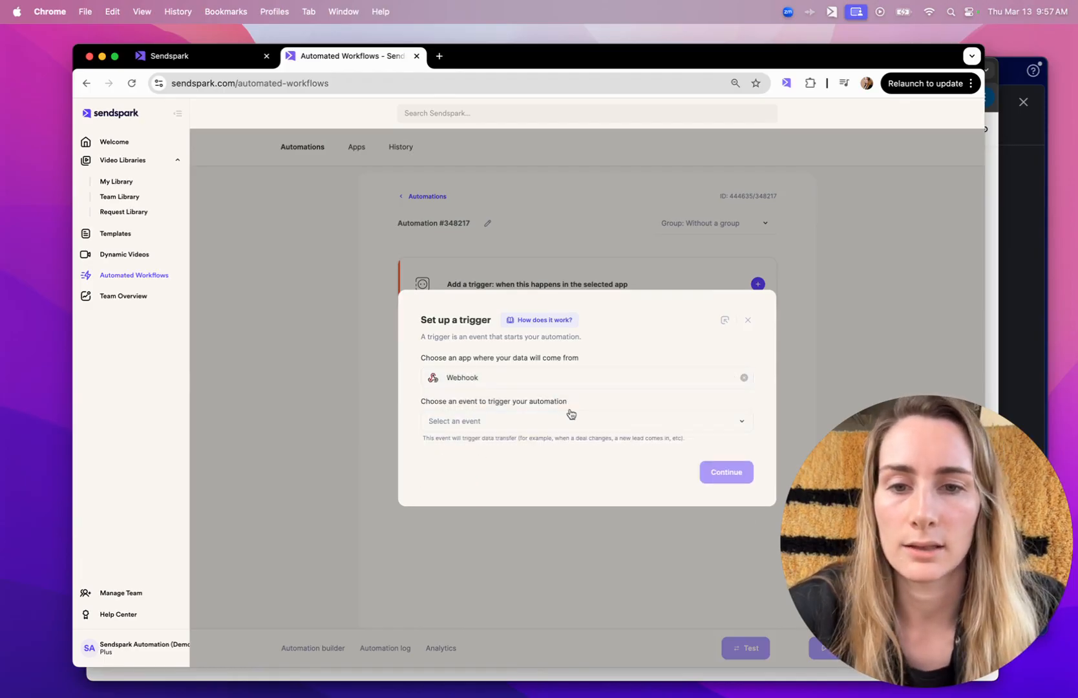
pyautogui.click(569, 418)
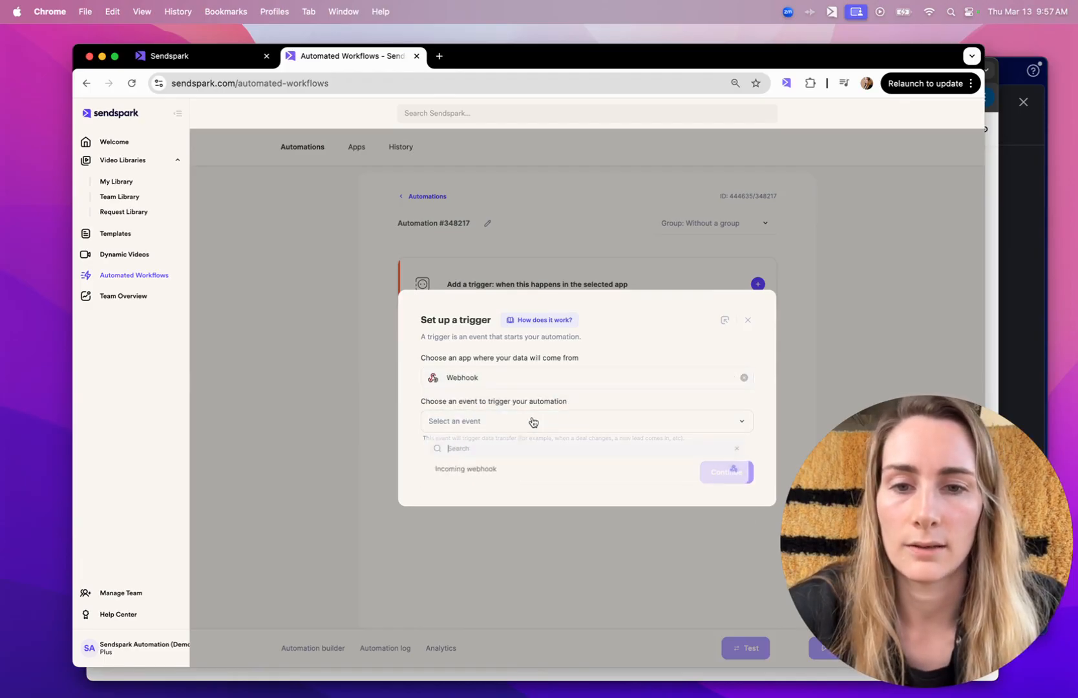
pyautogui.click(496, 470)
# - Add a webhook connection named "Demo slack notifications" to the trigger and continue to its generated webhook URL
pyautogui.click(550, 452)
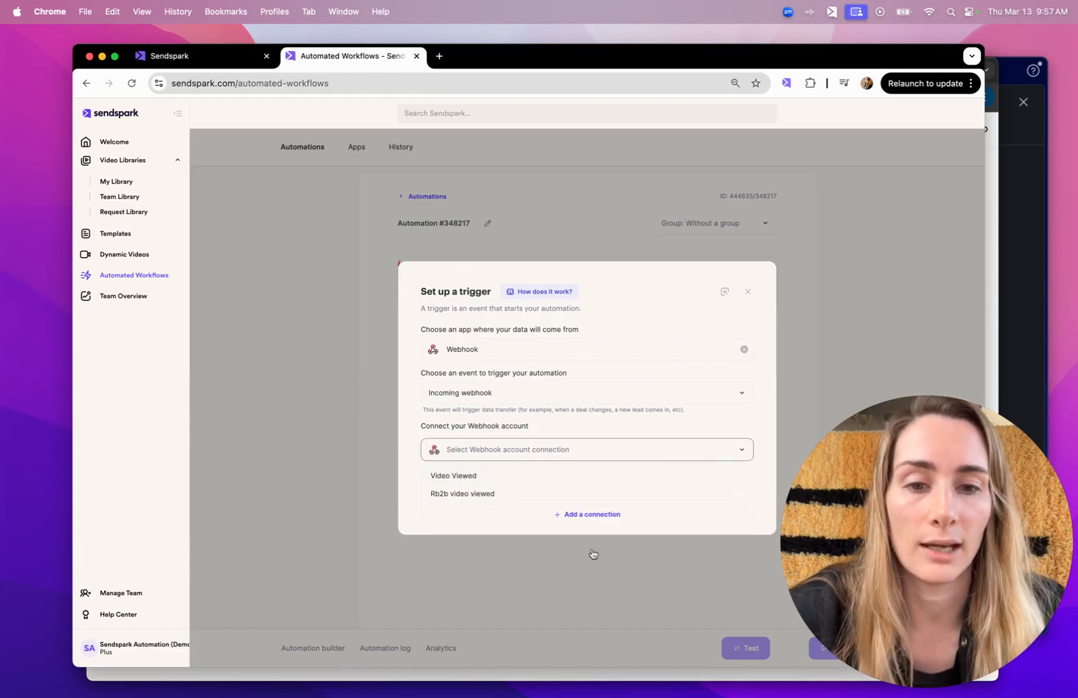
pyautogui.click(596, 515)
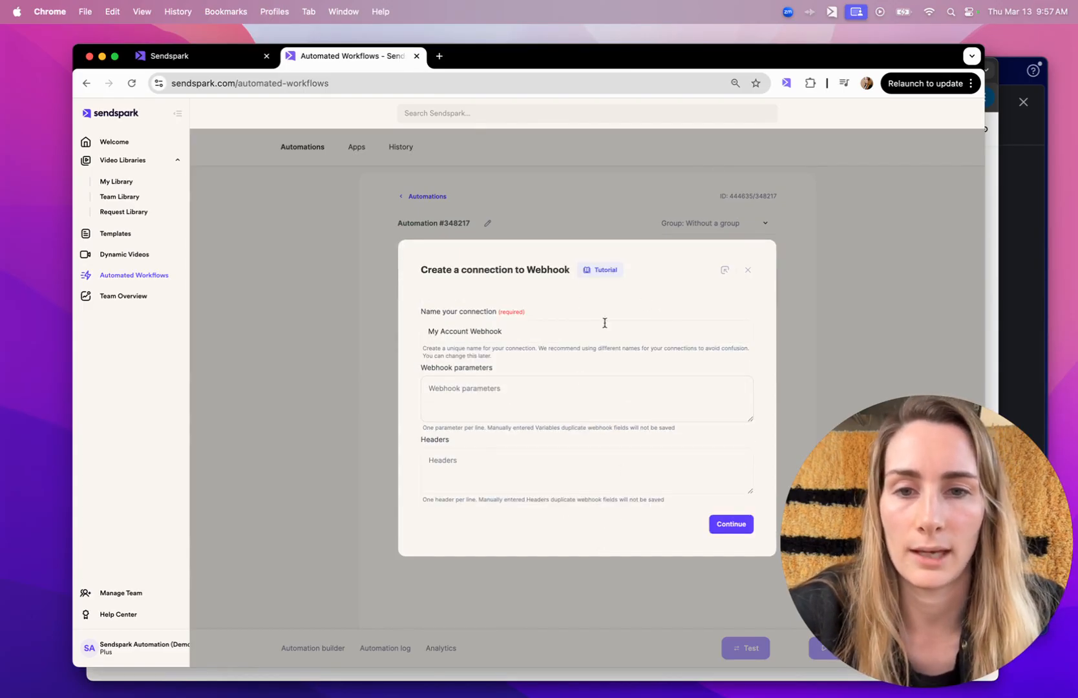
pyautogui.tripleClick(543, 329)
pyautogui.write('Slac')
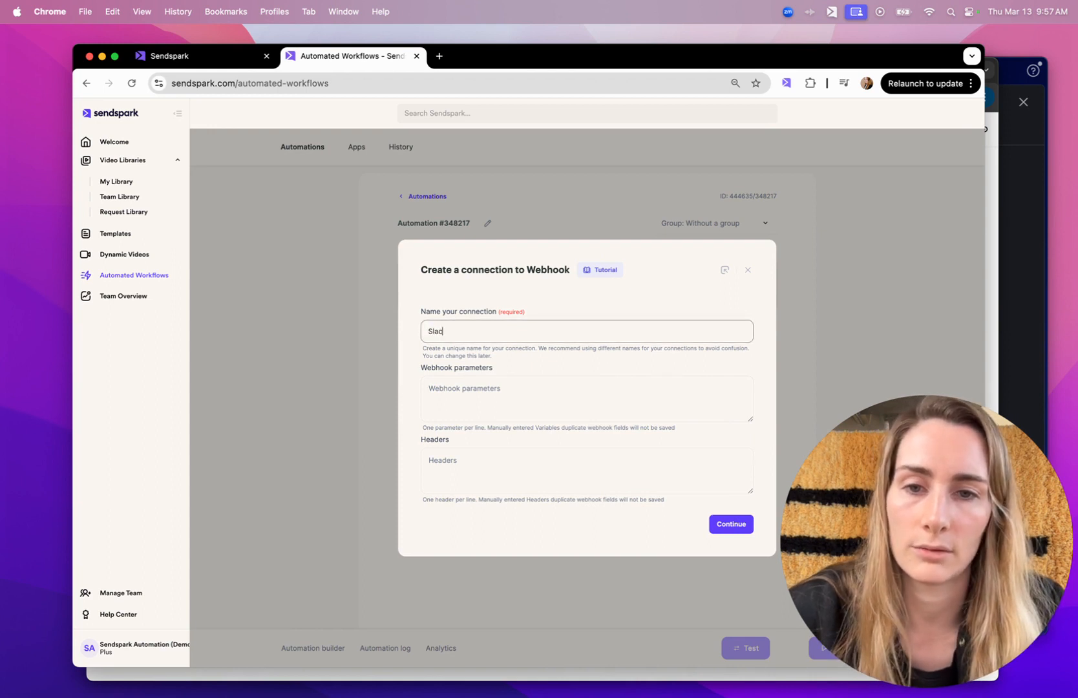
pyautogui.press('BackSpace')
pyautogui.write('Demo d')
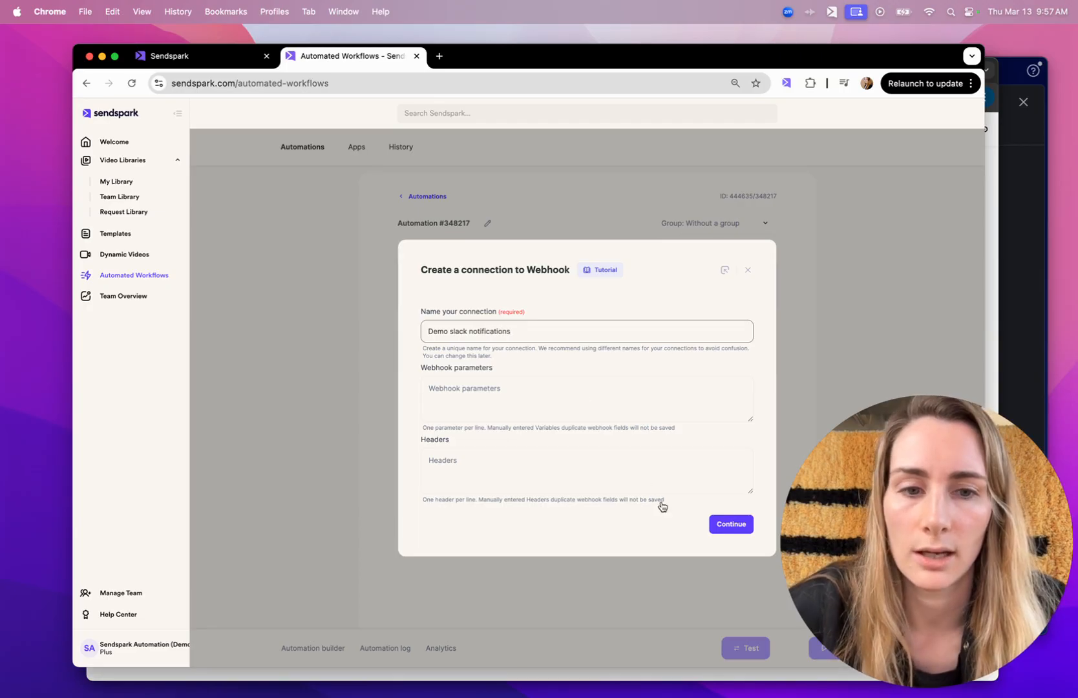
pyautogui.click(728, 524)
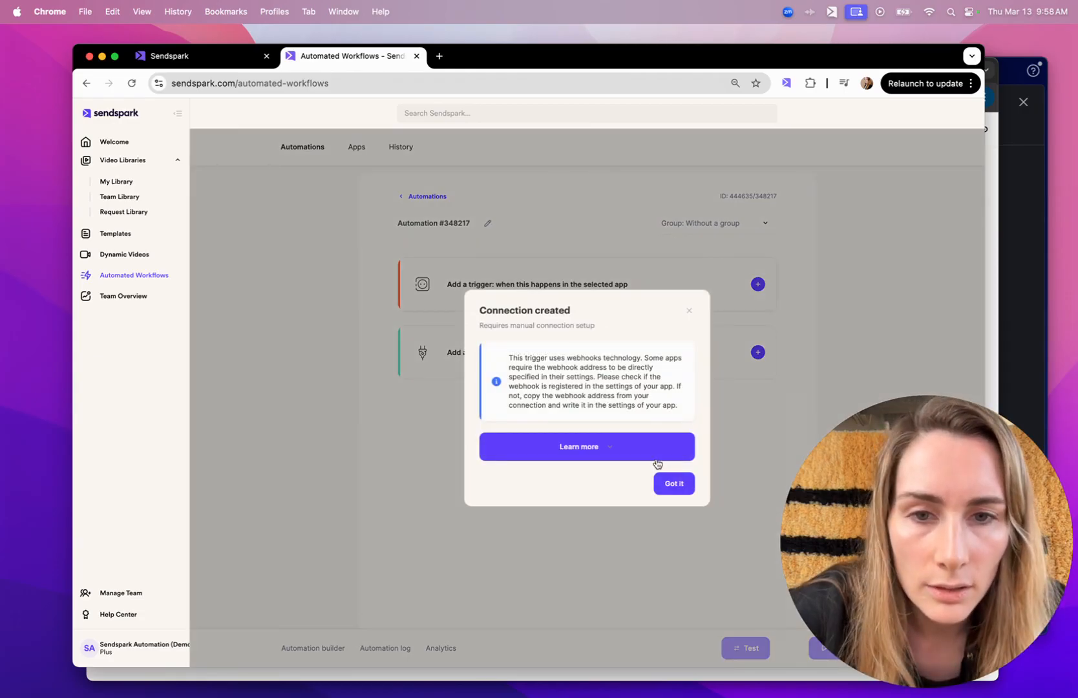
pyautogui.click(669, 482)
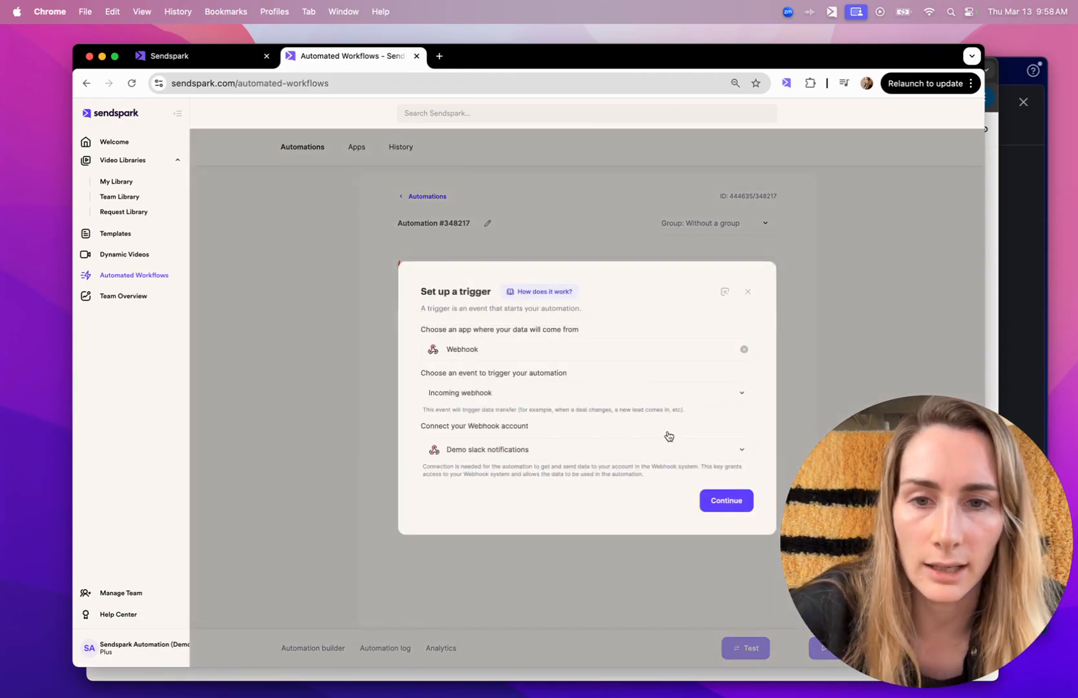
pyautogui.click(725, 501)
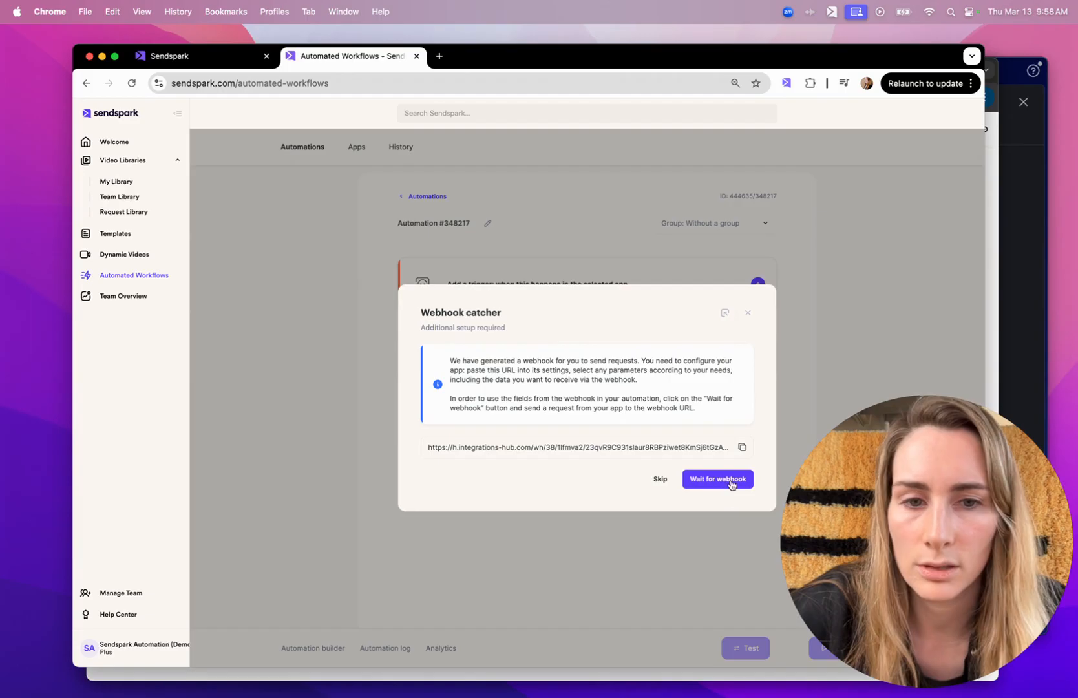
# - Copy the automation's generated webhook URL into the URL of "New Webhook for Slack" and create the webhook
pyautogui.click(743, 448)
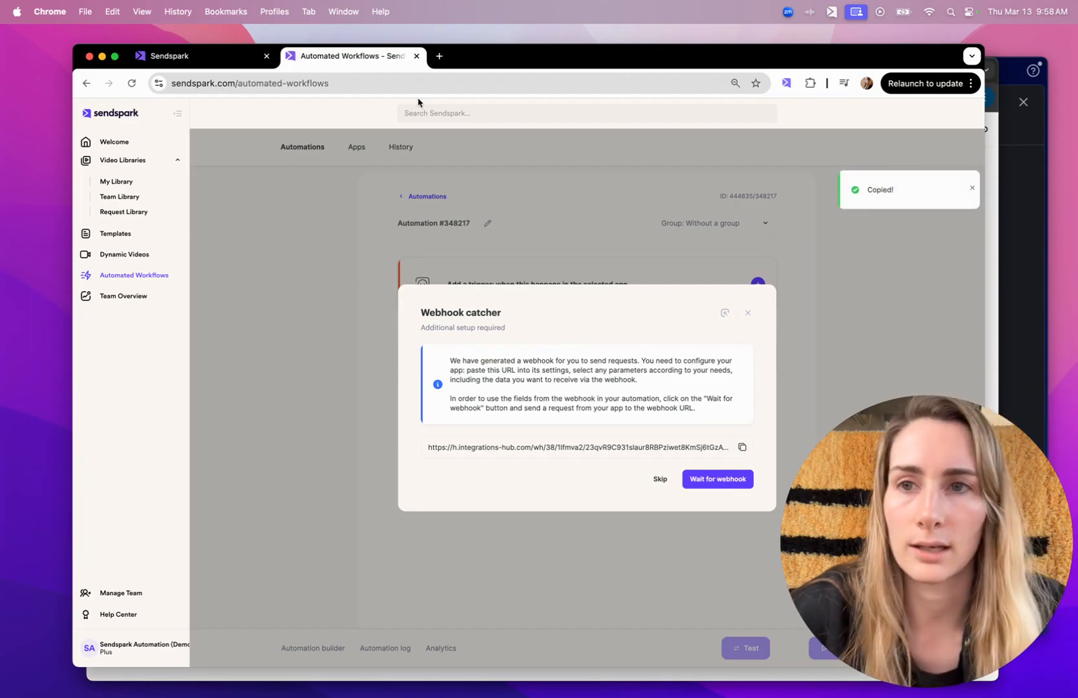
pyautogui.click(170, 62)
pyautogui.press('super+v')
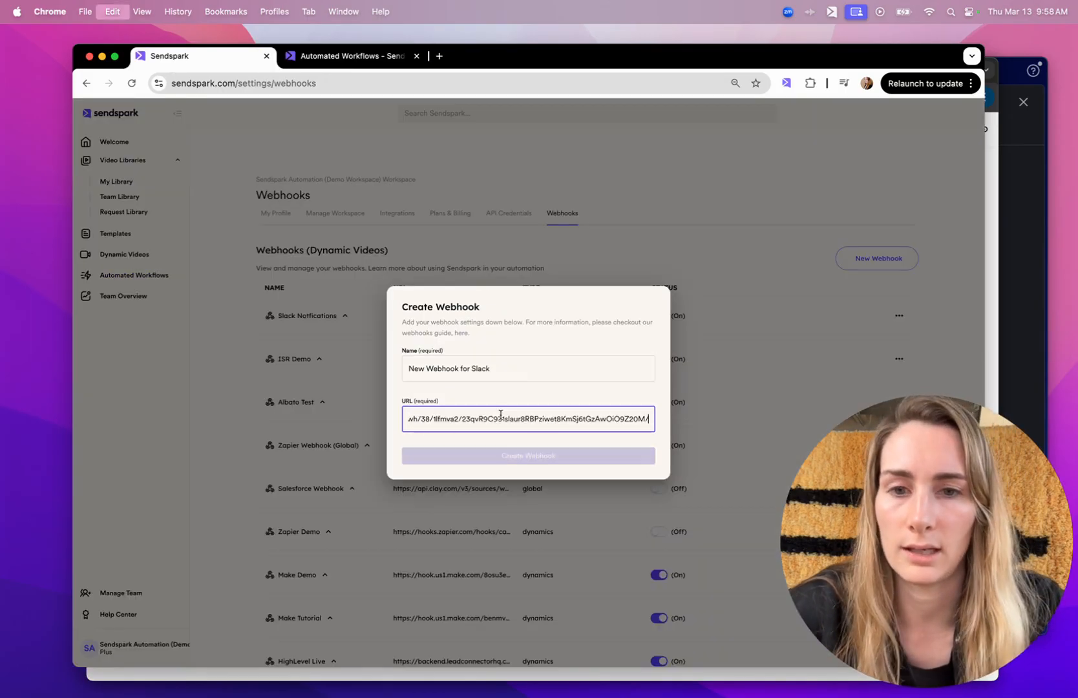
pyautogui.click(569, 460)
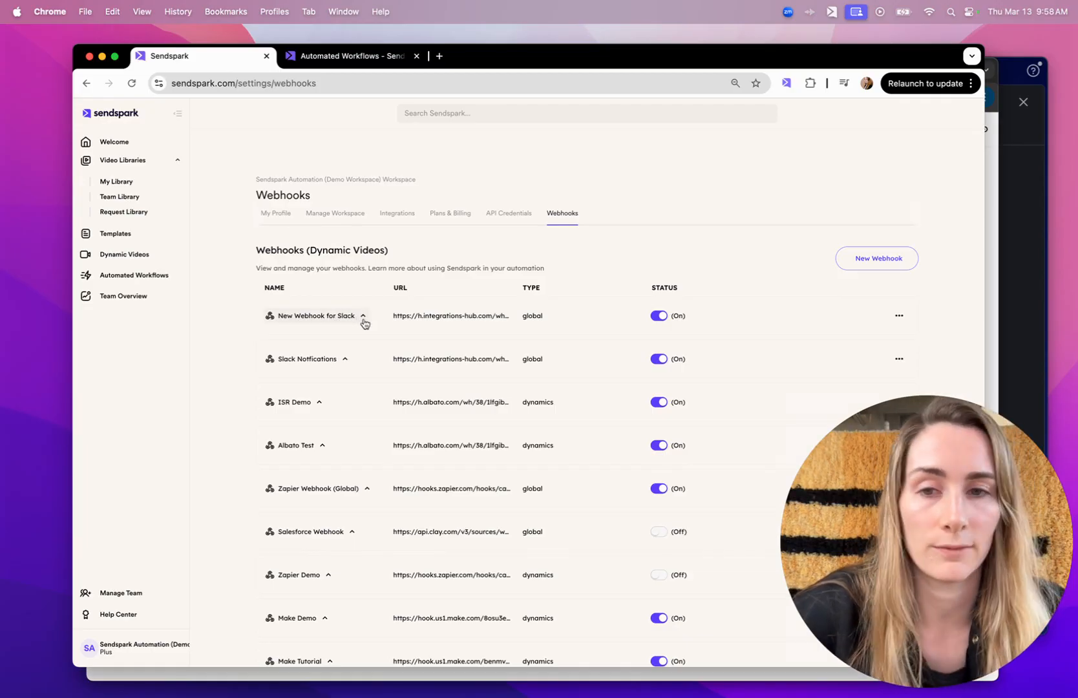
# - Expand the event list of "New Webhook for Slack" and look over the dynamic video campaigns it can be connected to
pyautogui.click(363, 315)
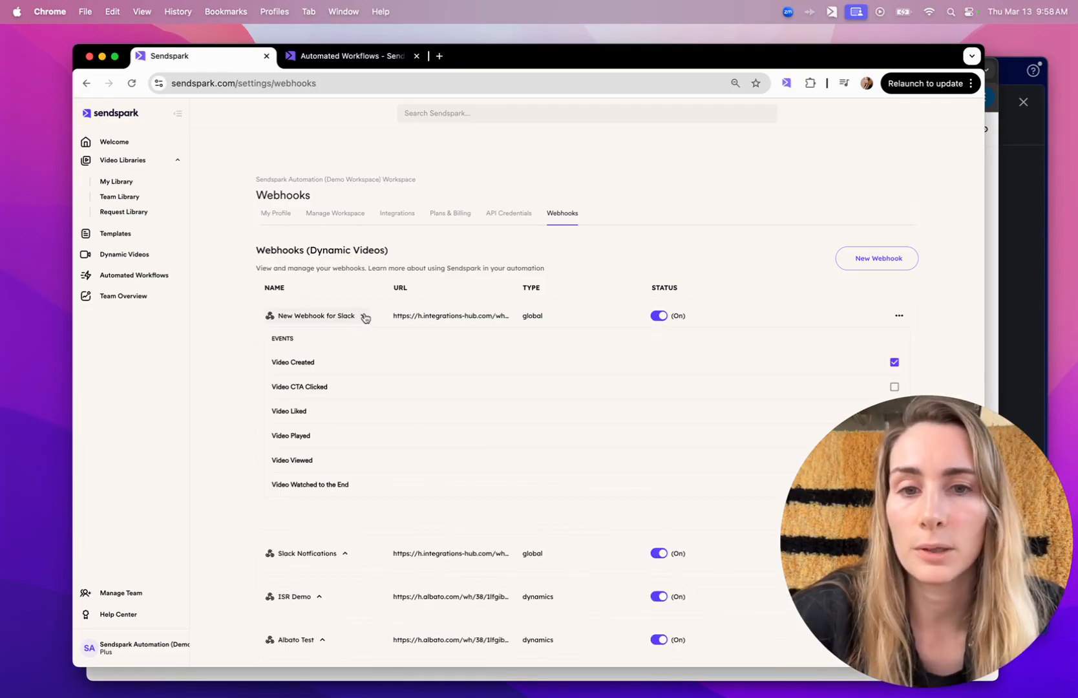
pyautogui.scroll(-1, 365, 319)
pyautogui.scroll(-3, 366, 318)
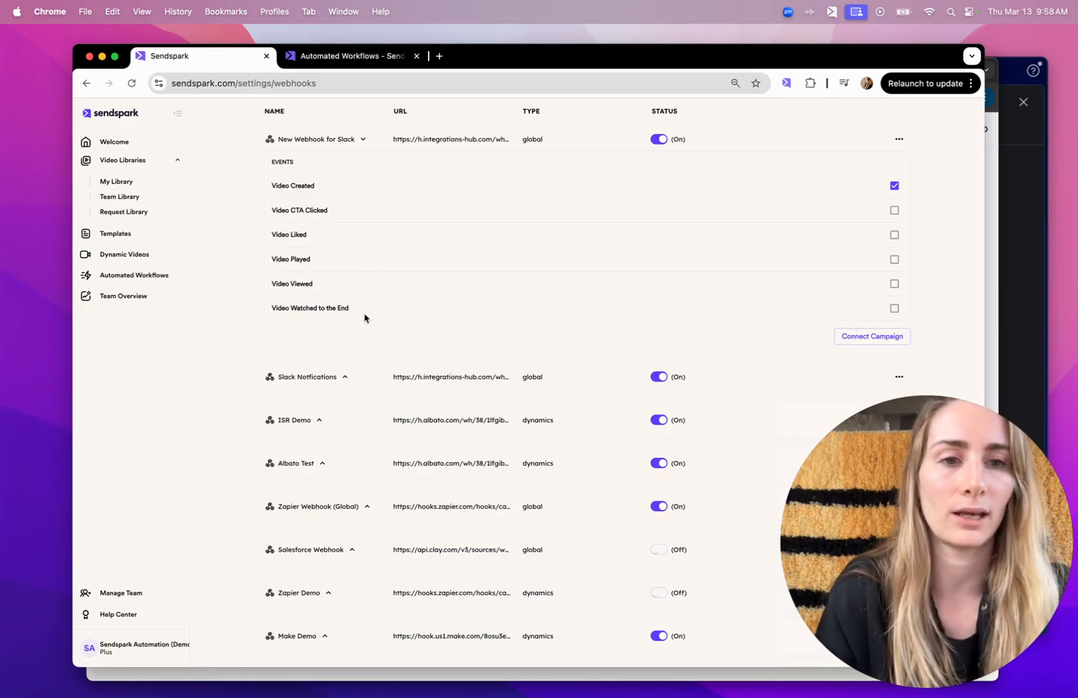
pyautogui.click(848, 341)
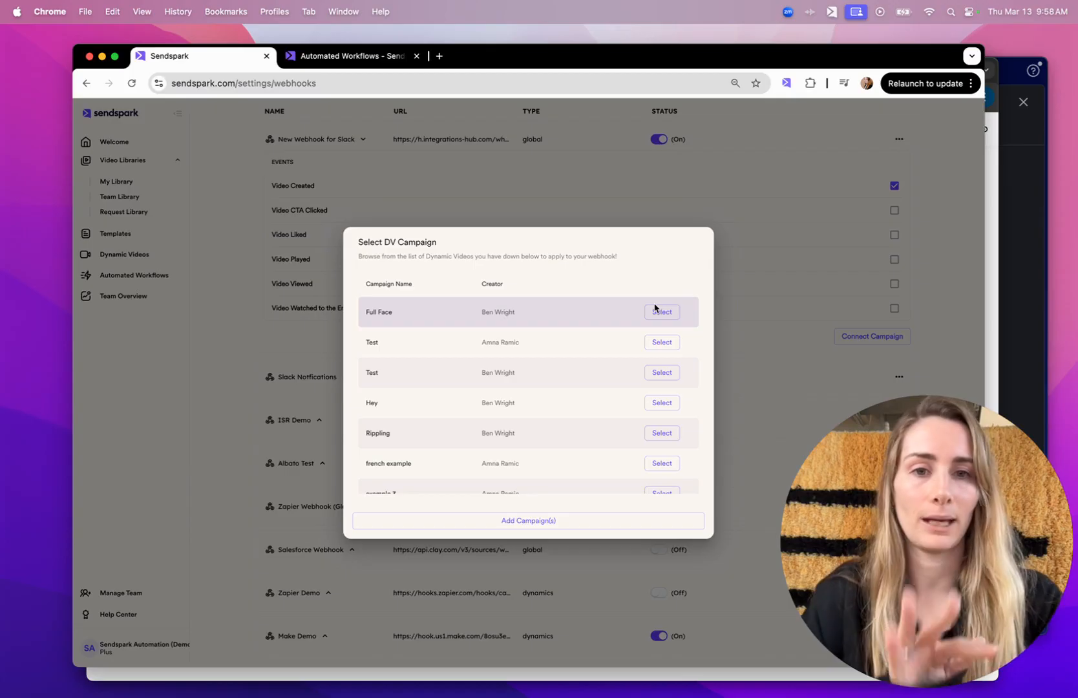
pyautogui.click(770, 283)
pyautogui.scroll(1, 771, 283)
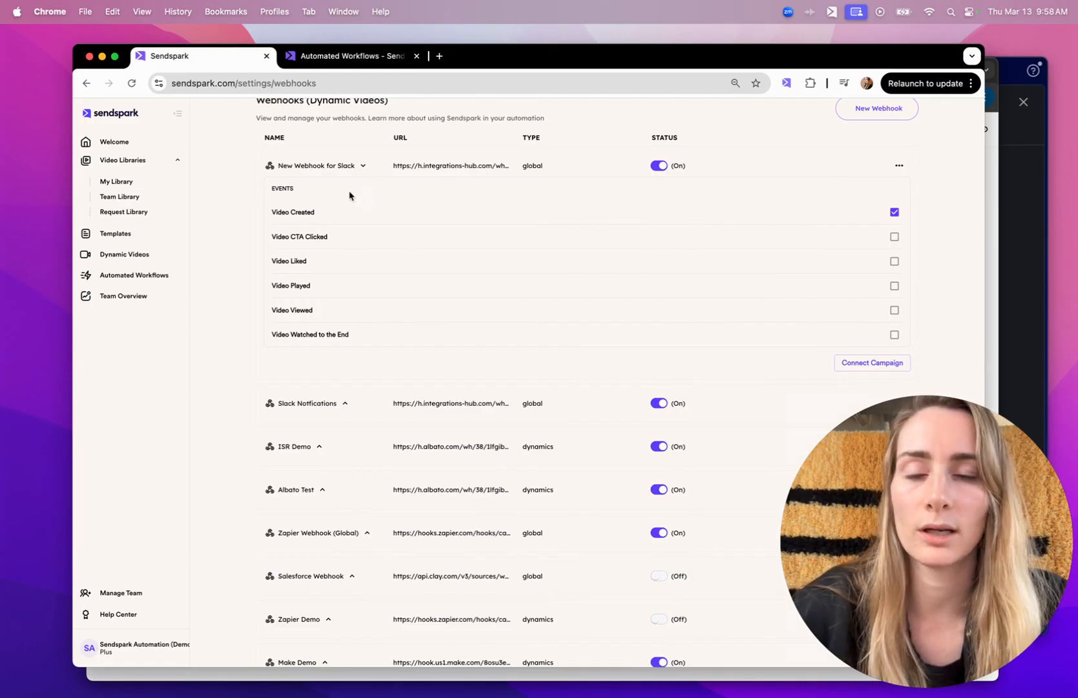
# - Disable the Video Created event on "New Webhook for Slack" and enable Video CTA Clicked, Video Liked and Video Played
pyautogui.click(894, 212)
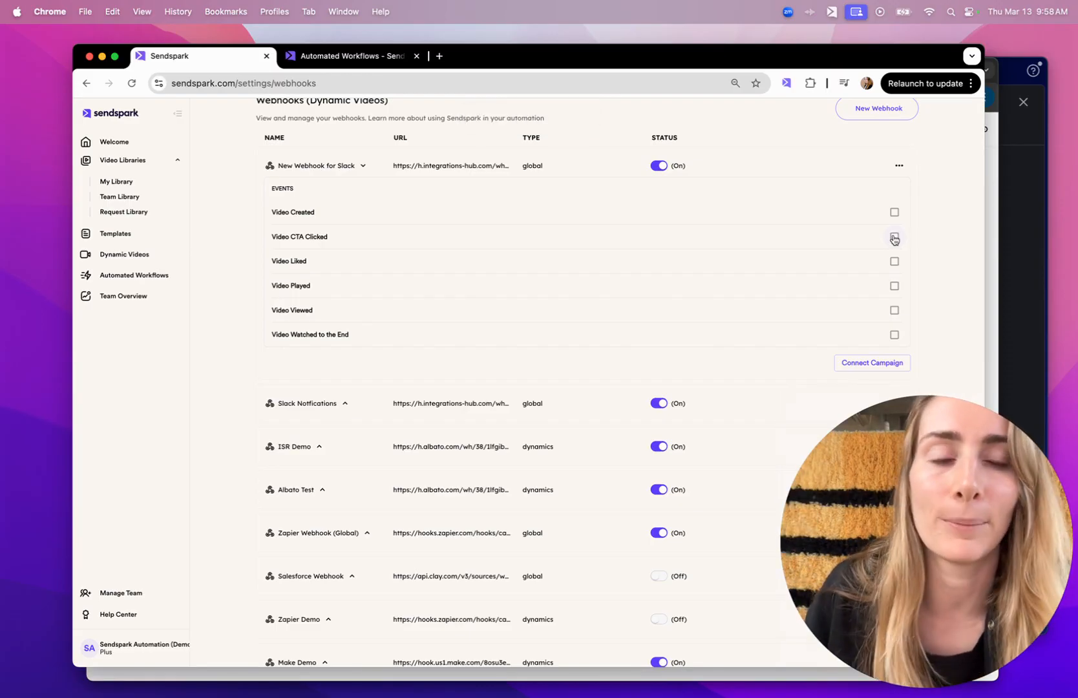
pyautogui.click(893, 237)
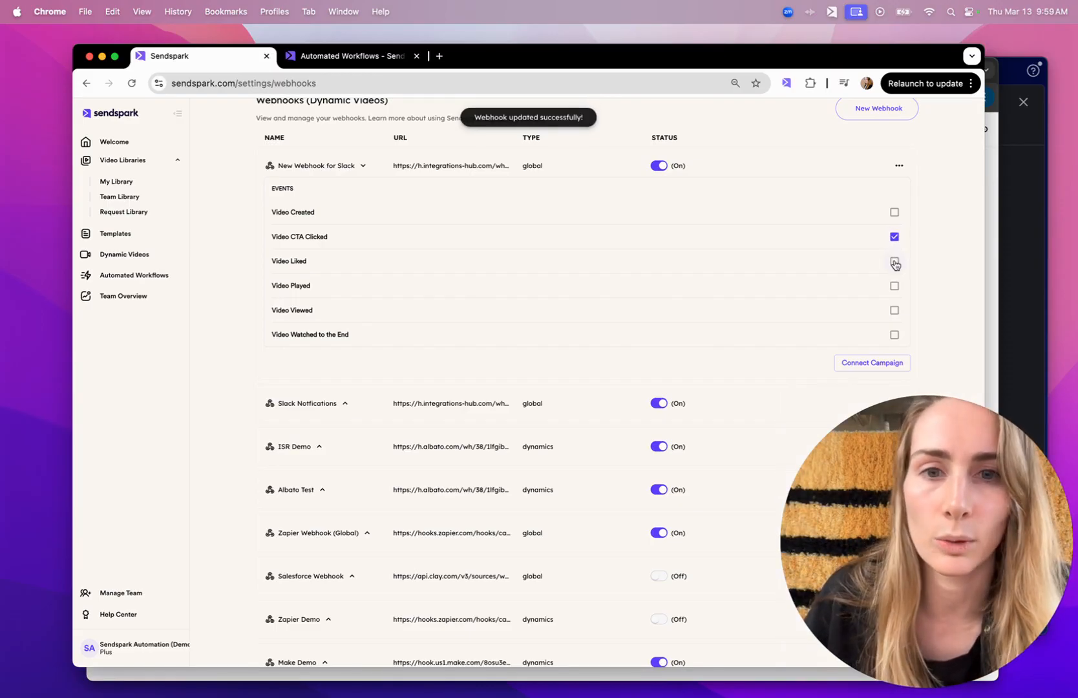
pyautogui.click(894, 261)
pyautogui.click(894, 285)
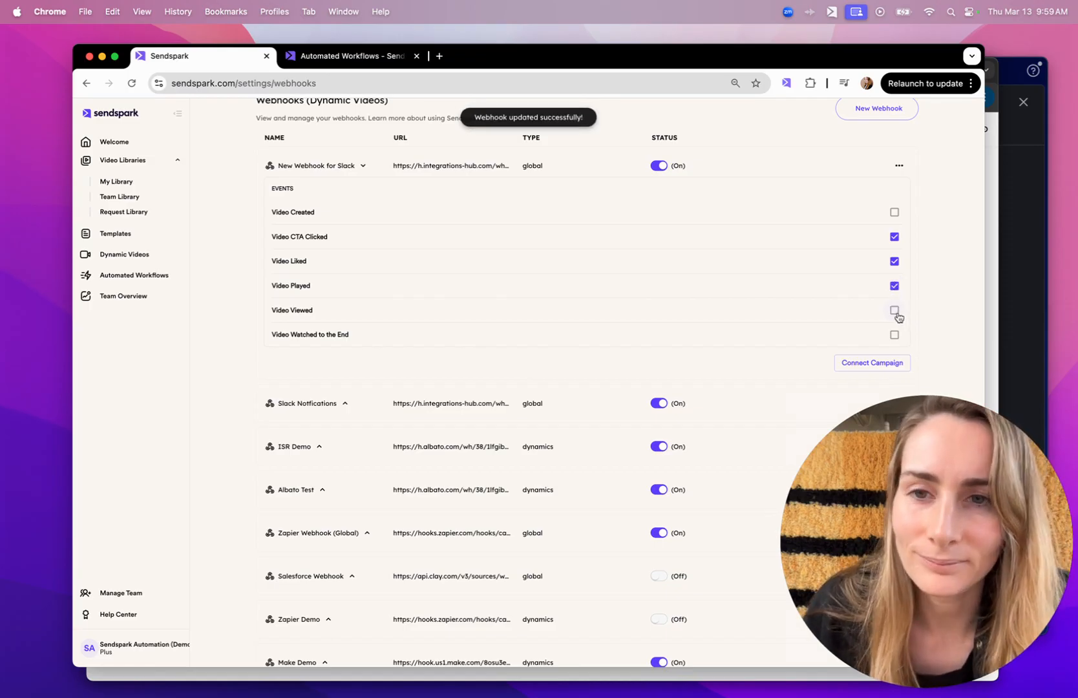
pyautogui.click(894, 311)
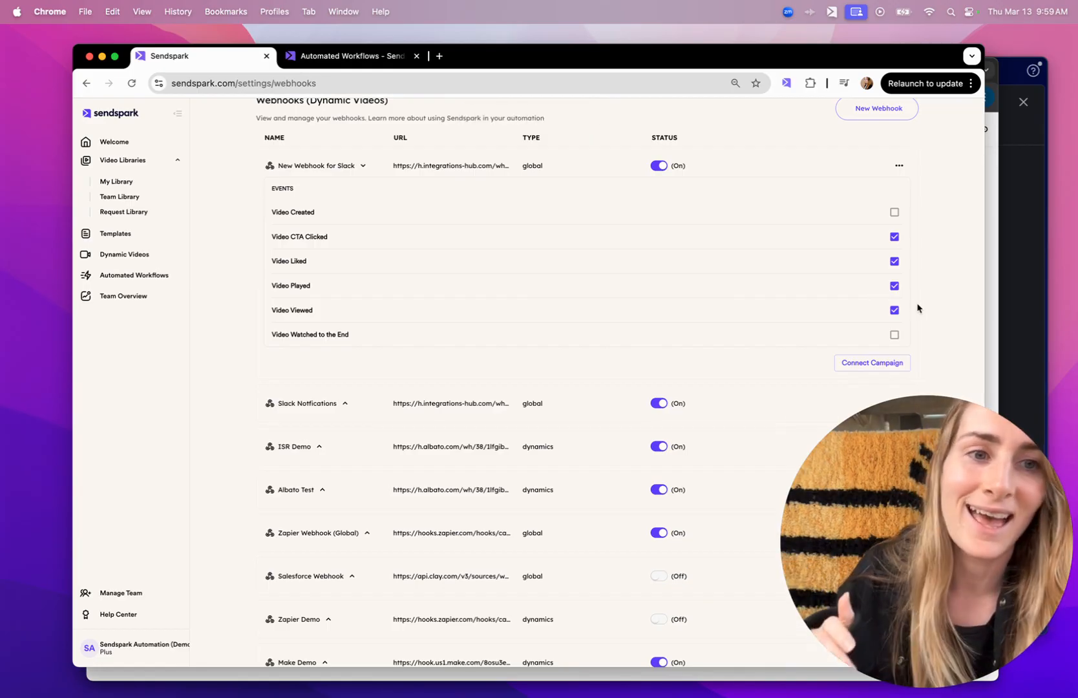
pyautogui.click(895, 310)
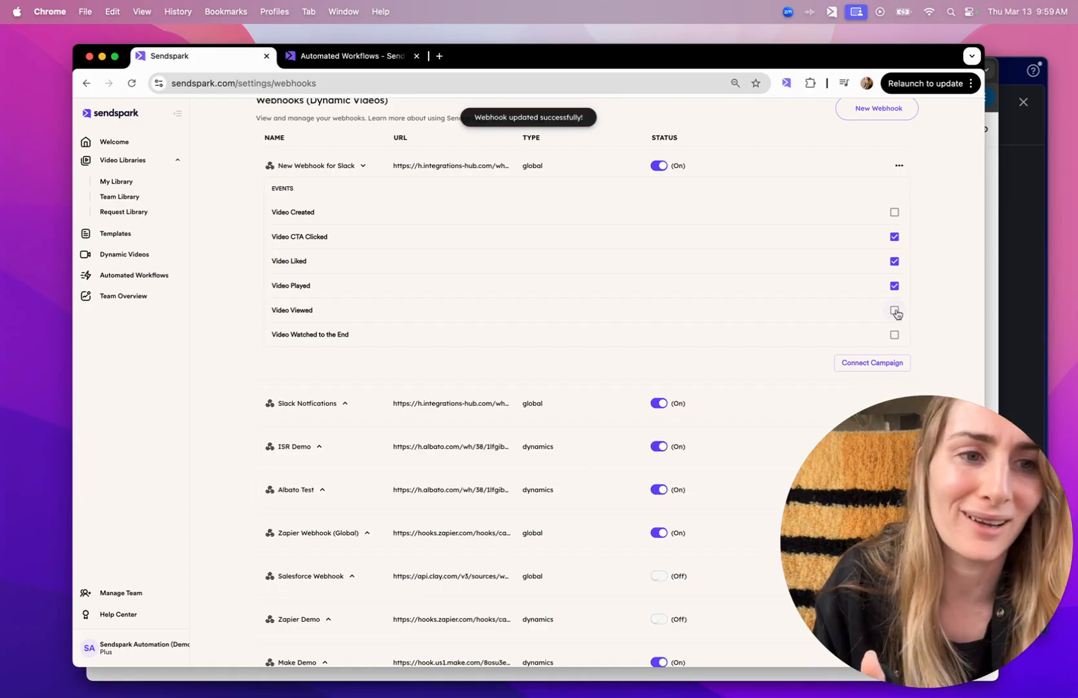
pyautogui.scroll(-1, 894, 303)
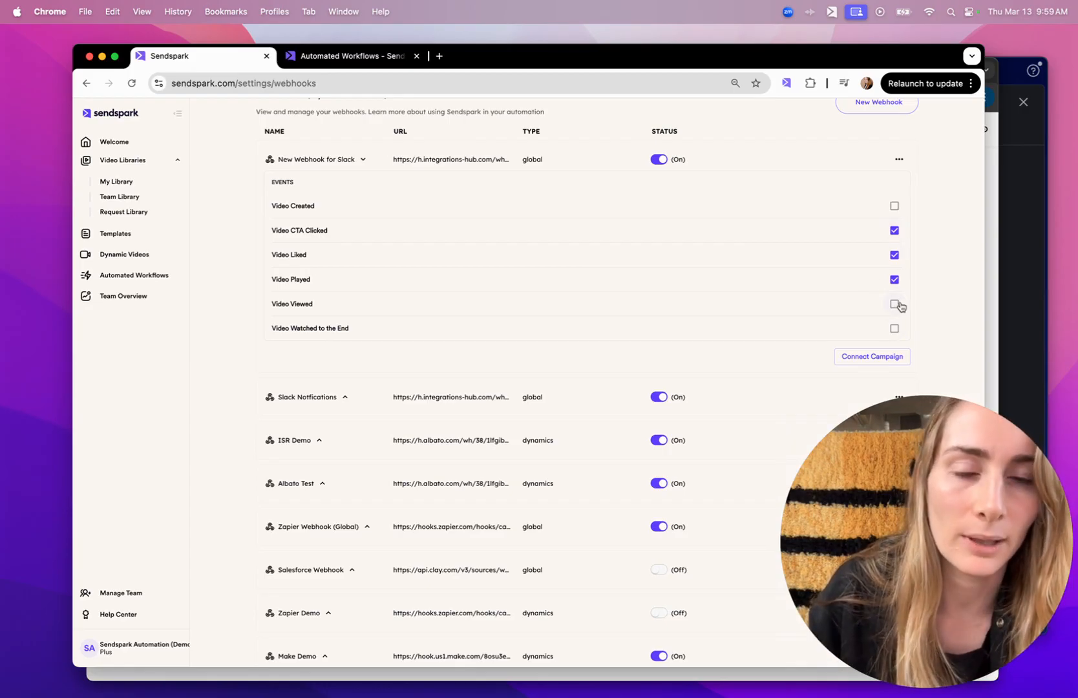
pyautogui.scroll(-3, 931, 297)
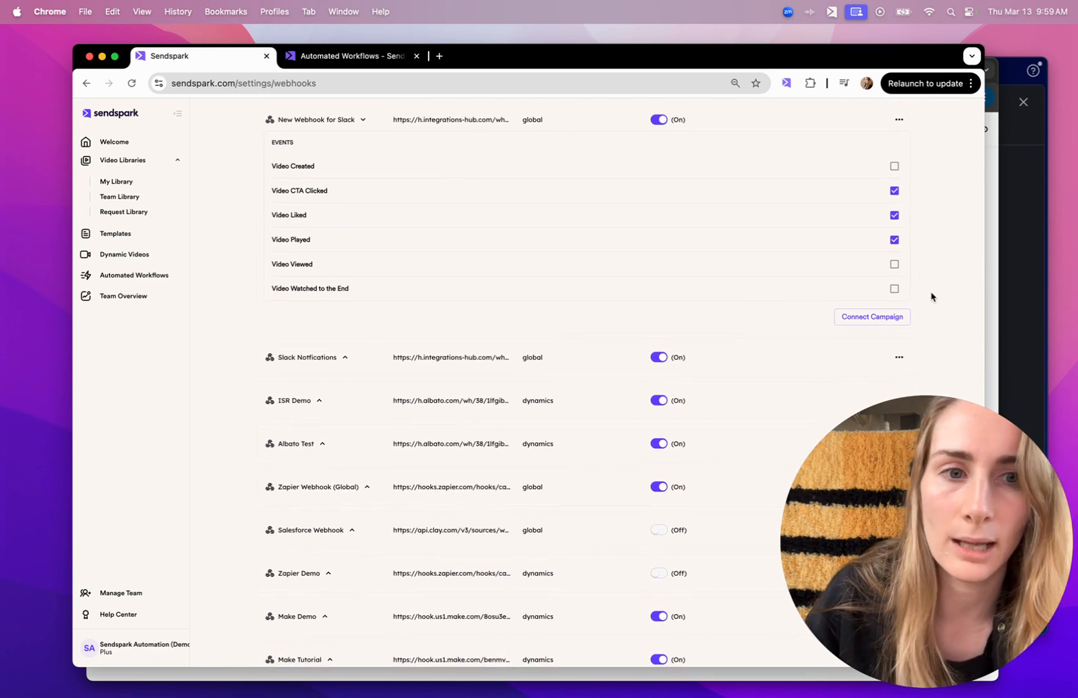
pyautogui.scroll(4, 931, 297)
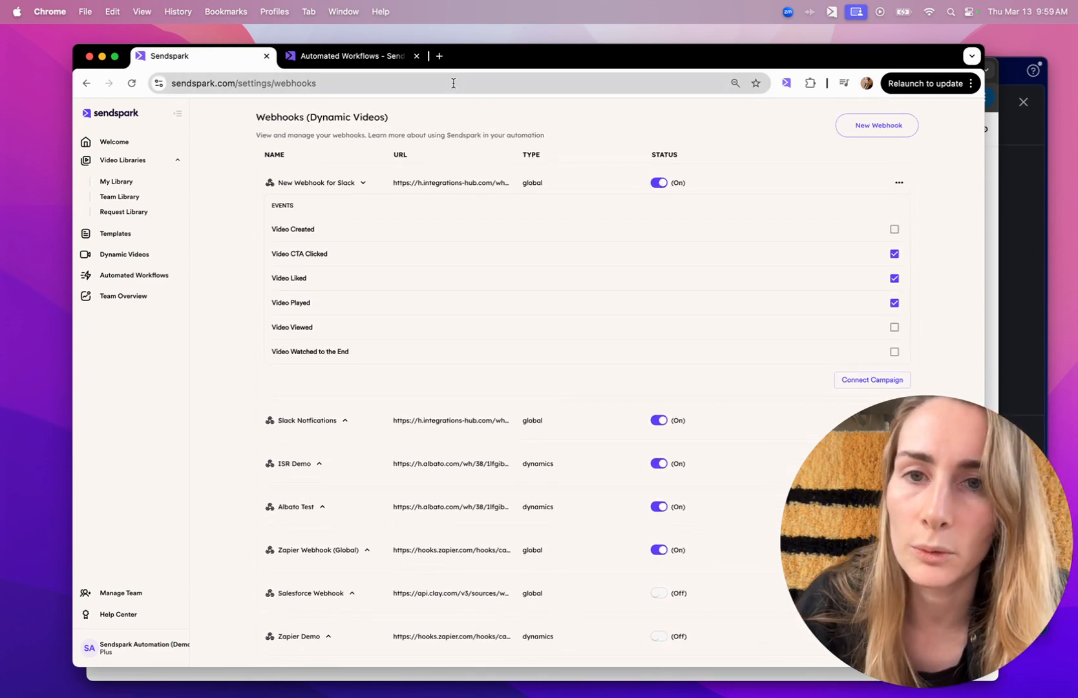
# - Start waiting for webhook data in the automation and copy the third contact's video link from the Full Face dynamic video campaign
pyautogui.click(369, 59)
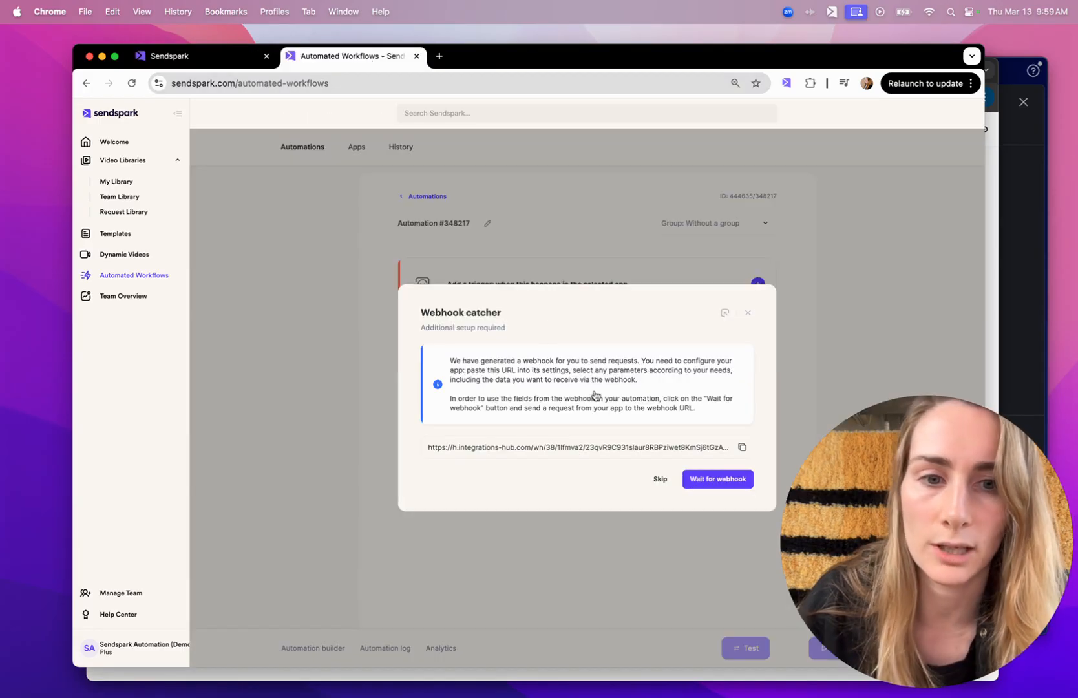
pyautogui.click(713, 481)
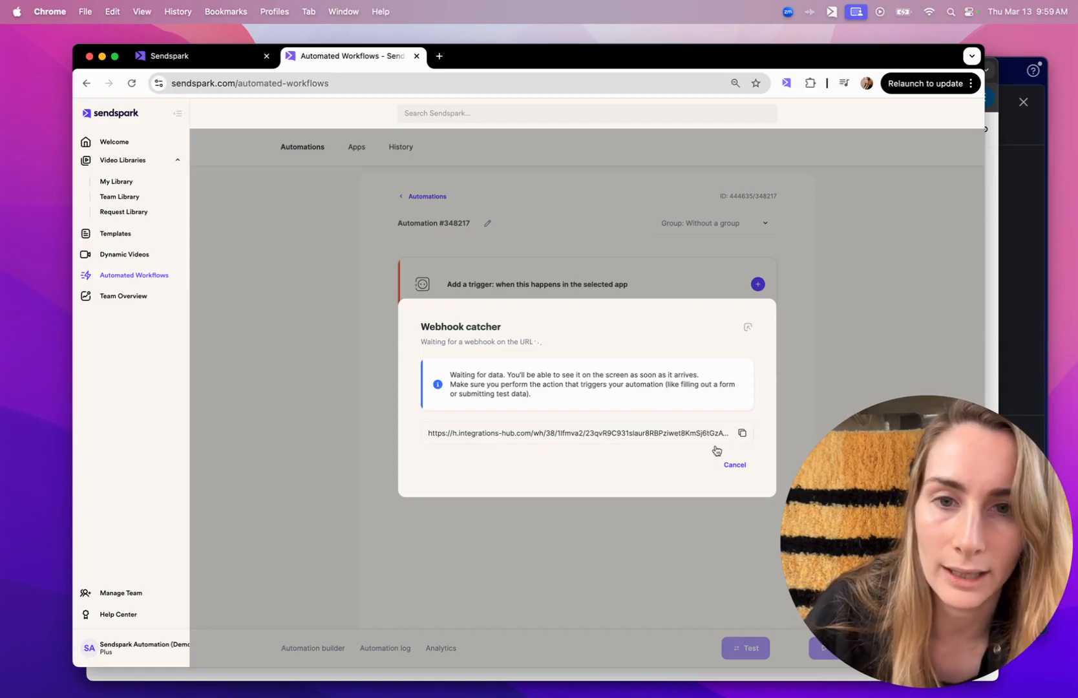
pyautogui.click(239, 60)
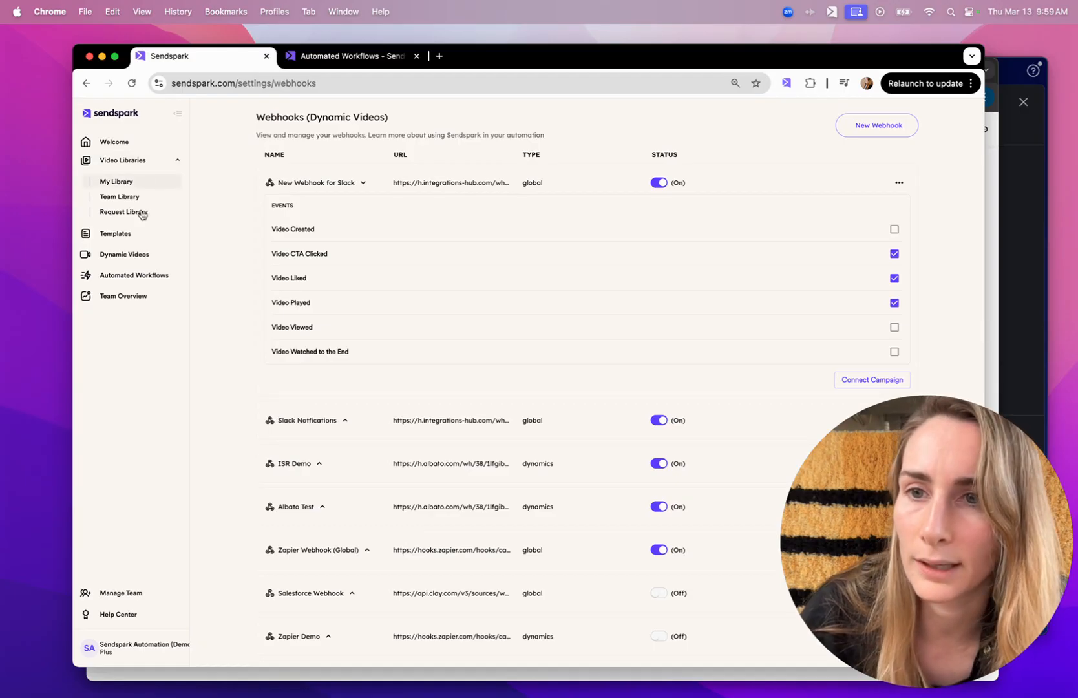
pyautogui.click(123, 255)
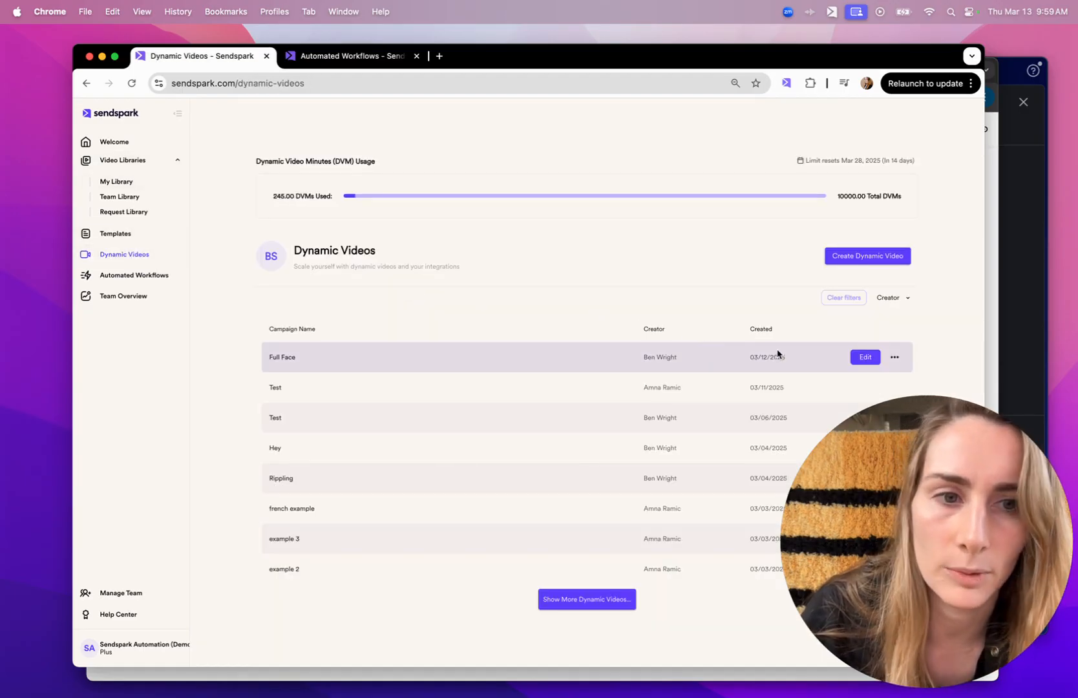
pyautogui.click(863, 357)
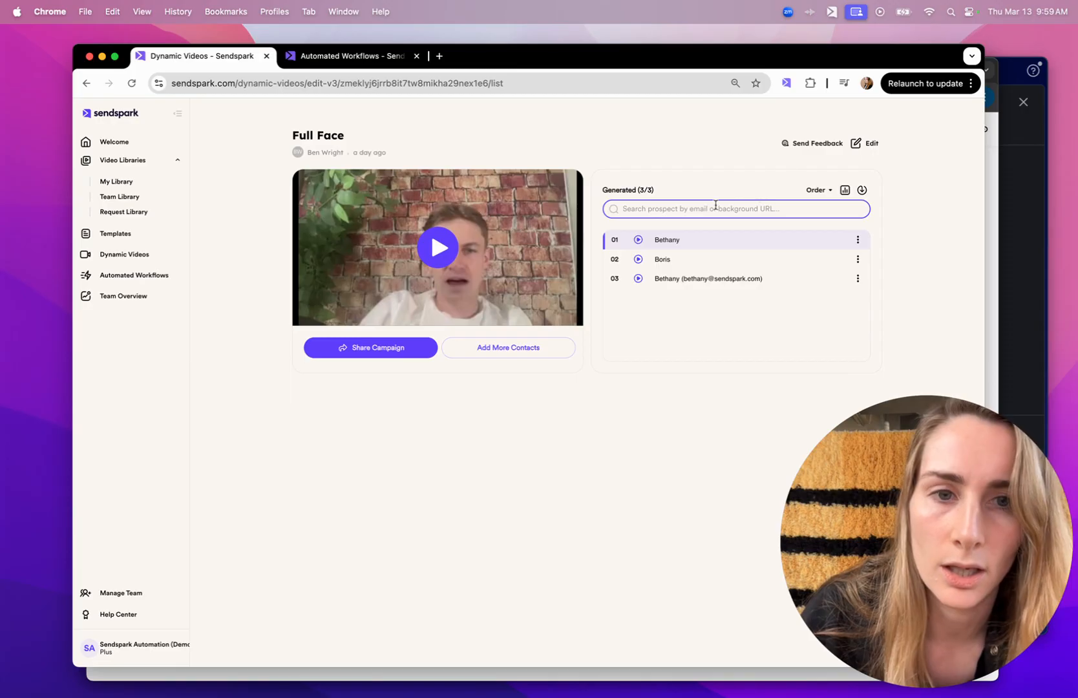
pyautogui.click(843, 283)
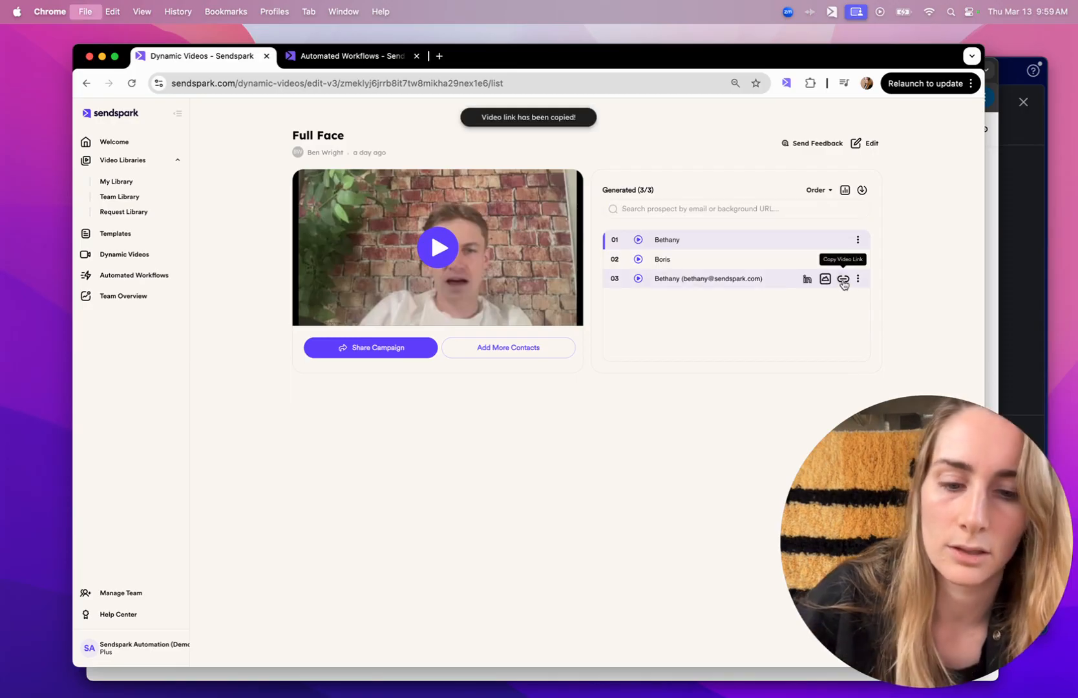
# - Open the copied video link in a new incognito window and play the video to trigger the webhook
pyautogui.press('super+shift+n')
pyautogui.press('super+v')
pyautogui.press('Return')
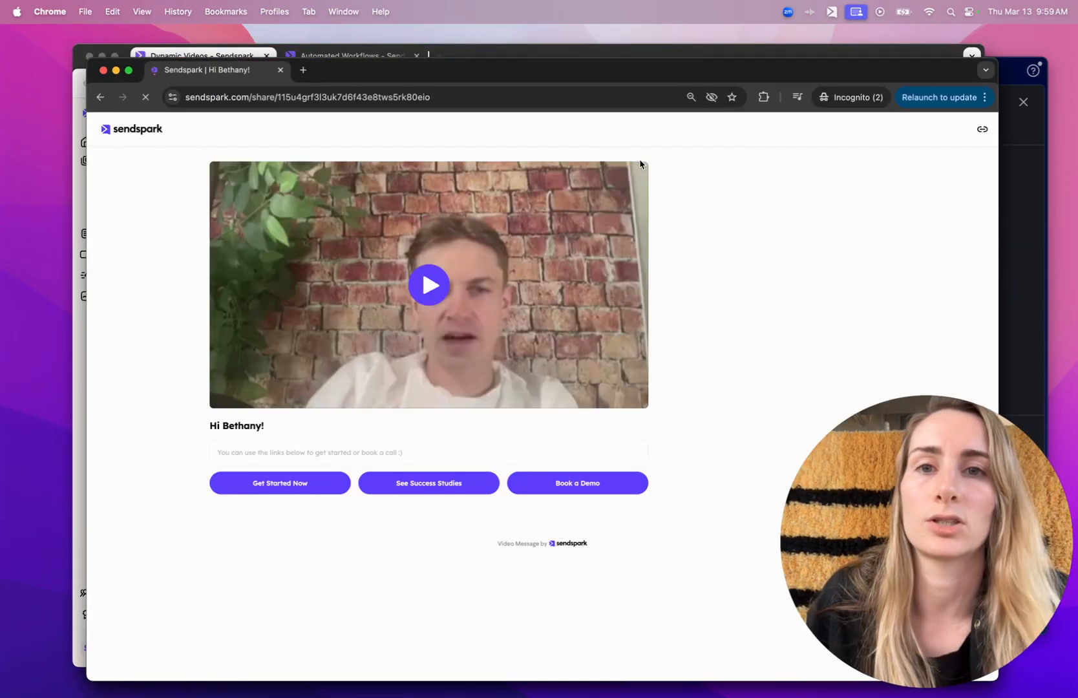
pyautogui.click(425, 295)
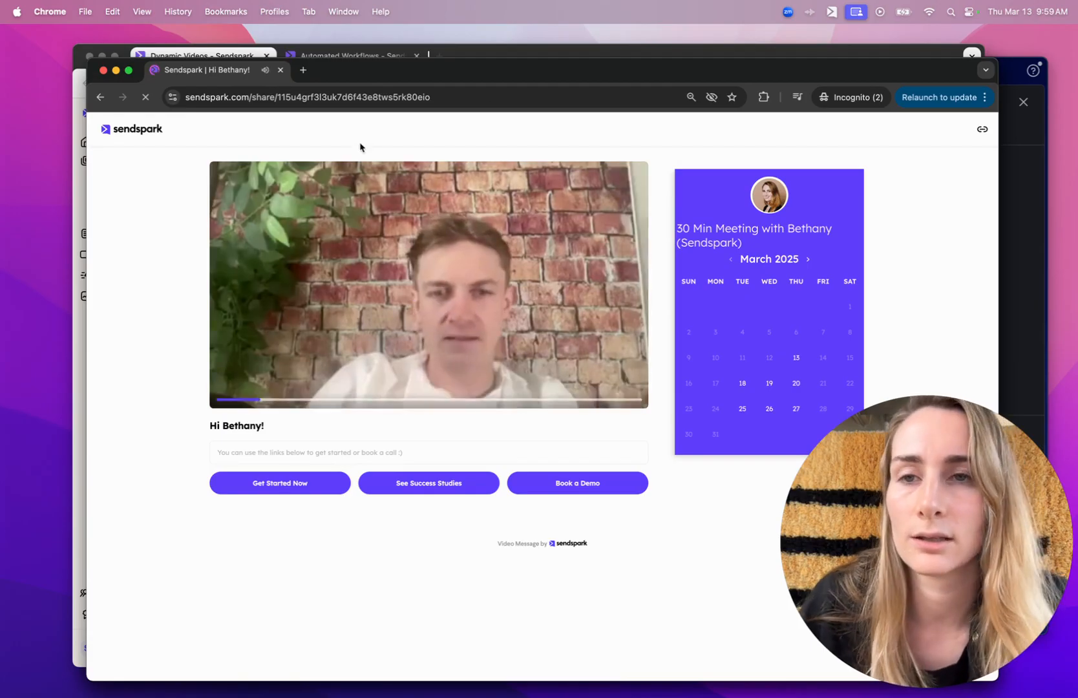
# - Return to the automation, review the fields received from the webhook, and close the Webhook catcher
pyautogui.moveTo(88, 59); pyautogui.dragTo(528, 97)
pyautogui.click(341, 59)
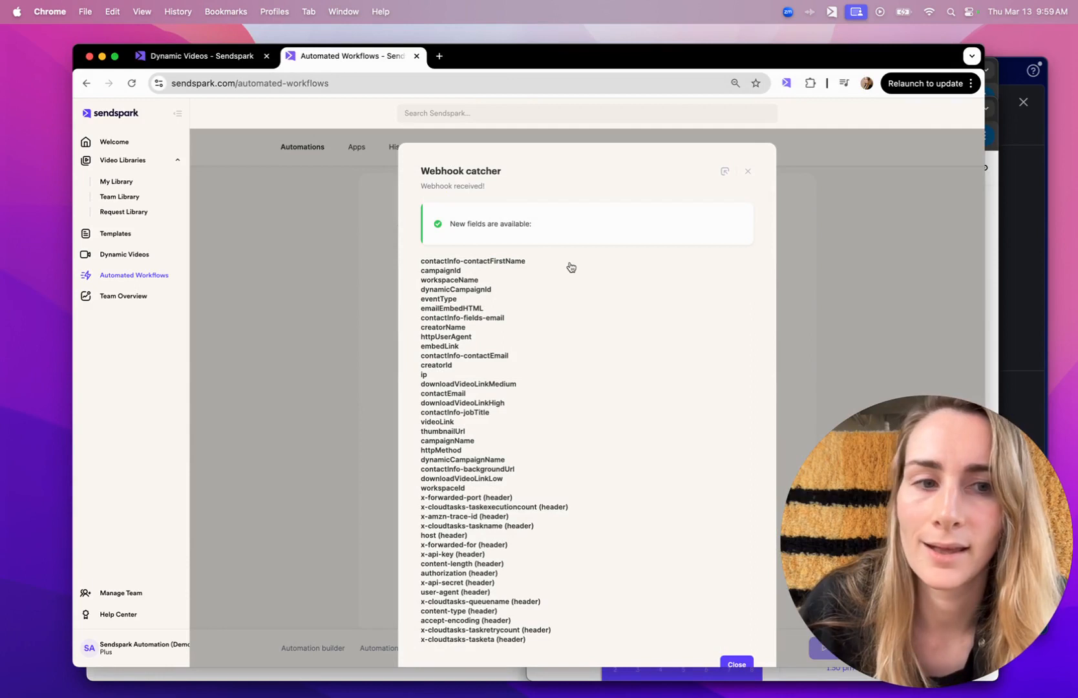
pyautogui.moveTo(907, 62)
pyautogui.mouseDown()
pyautogui.moveTo(904, 103)
pyautogui.moveTo(895, 42)
pyautogui.mouseUp()
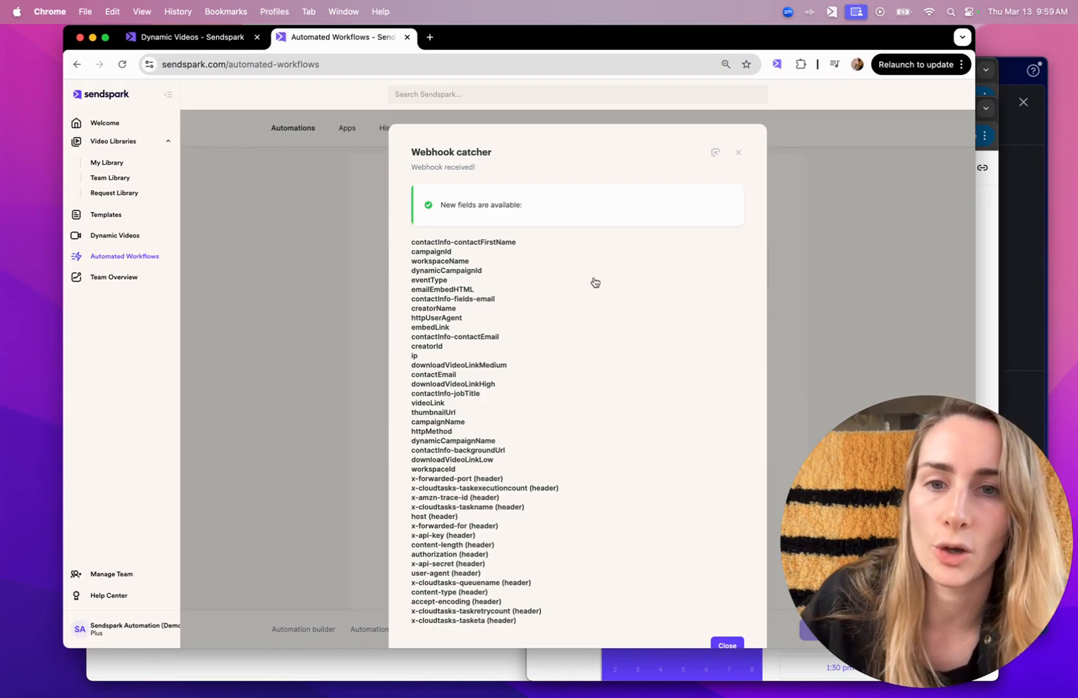
pyautogui.scroll(-2, 595, 283)
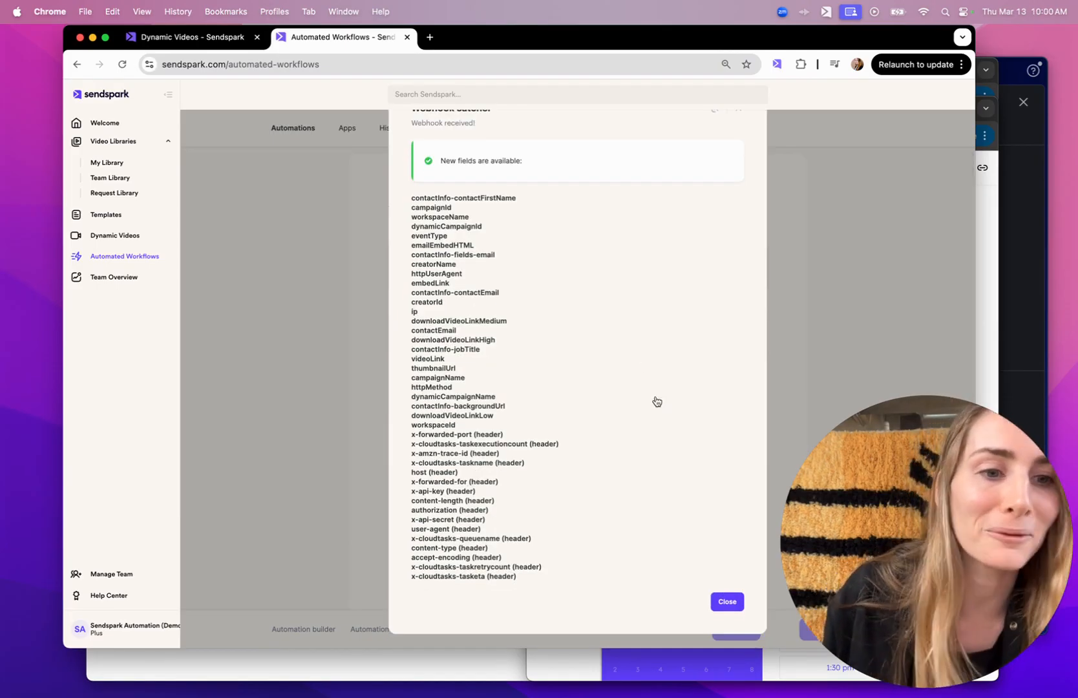
pyautogui.click(727, 601)
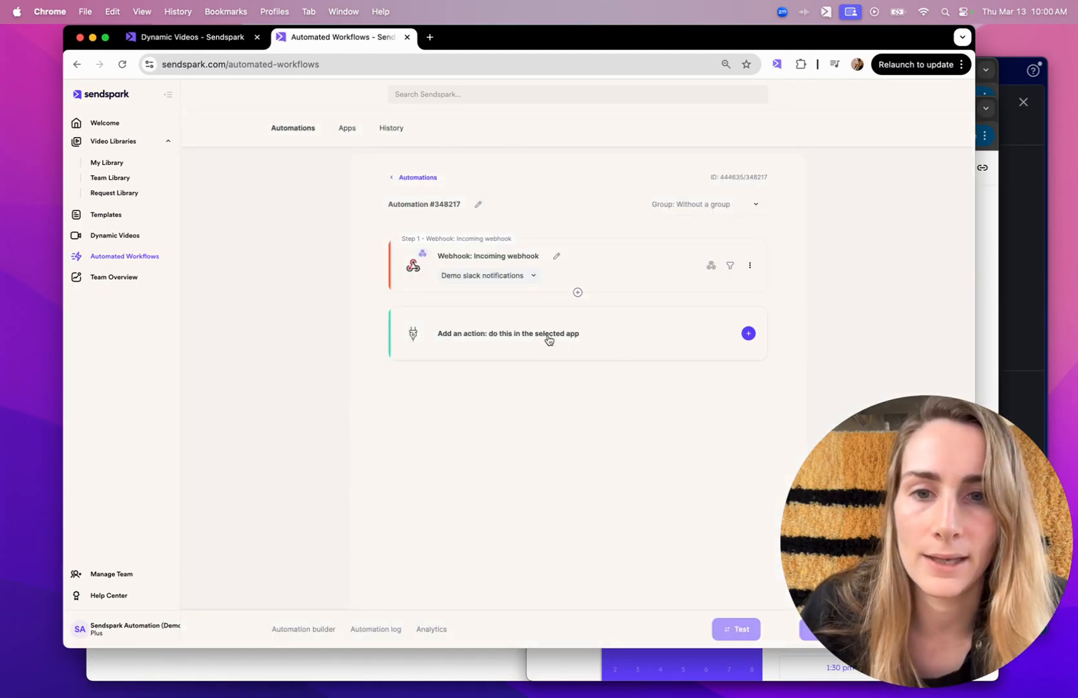
# - Add a Slack action that sends a message to a public channel, using the Sendspark Slack connection, and continue to its settings
pyautogui.click(549, 340)
pyautogui.click(524, 354)
pyautogui.write('slack')
pyautogui.click(448, 383)
pyautogui.click(462, 399)
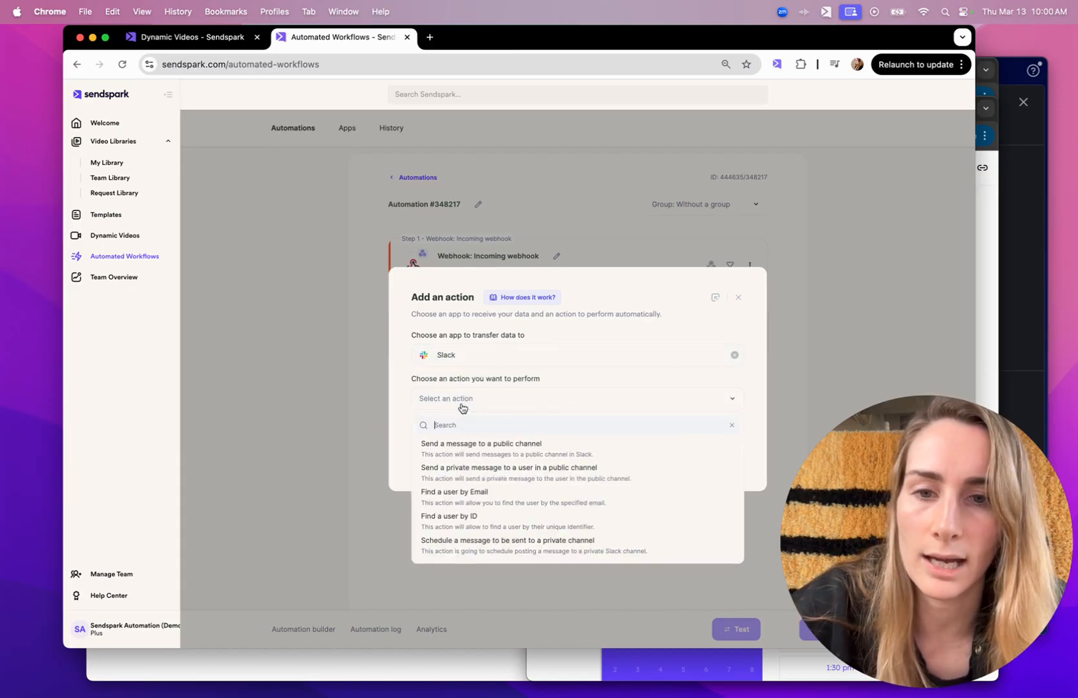
pyautogui.click(481, 446)
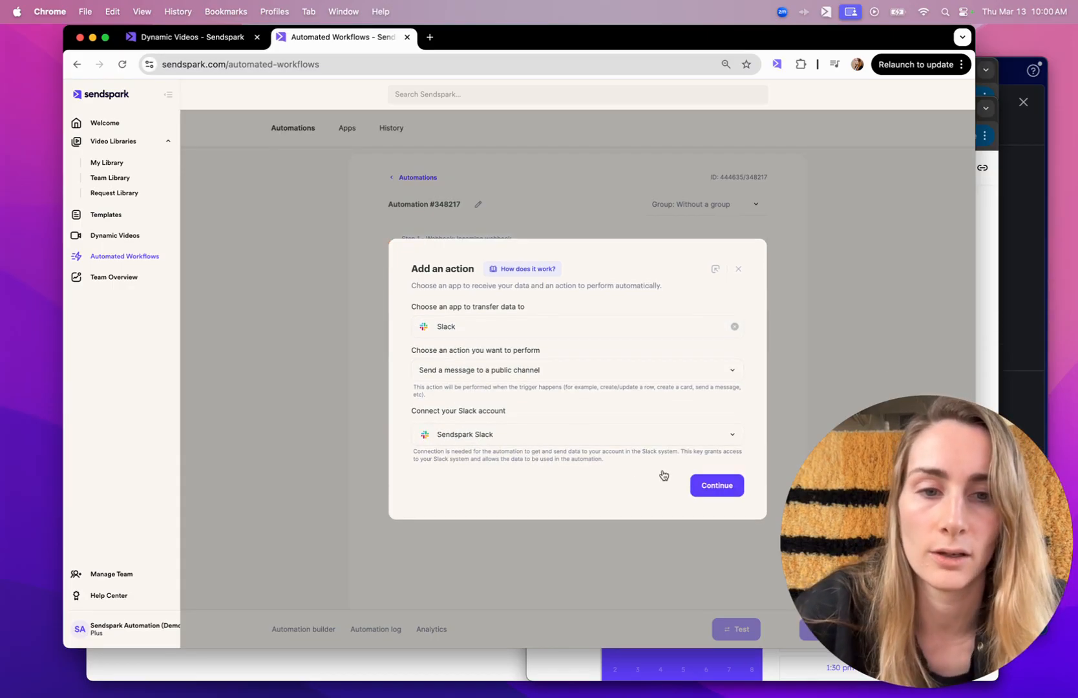
pyautogui.click(706, 486)
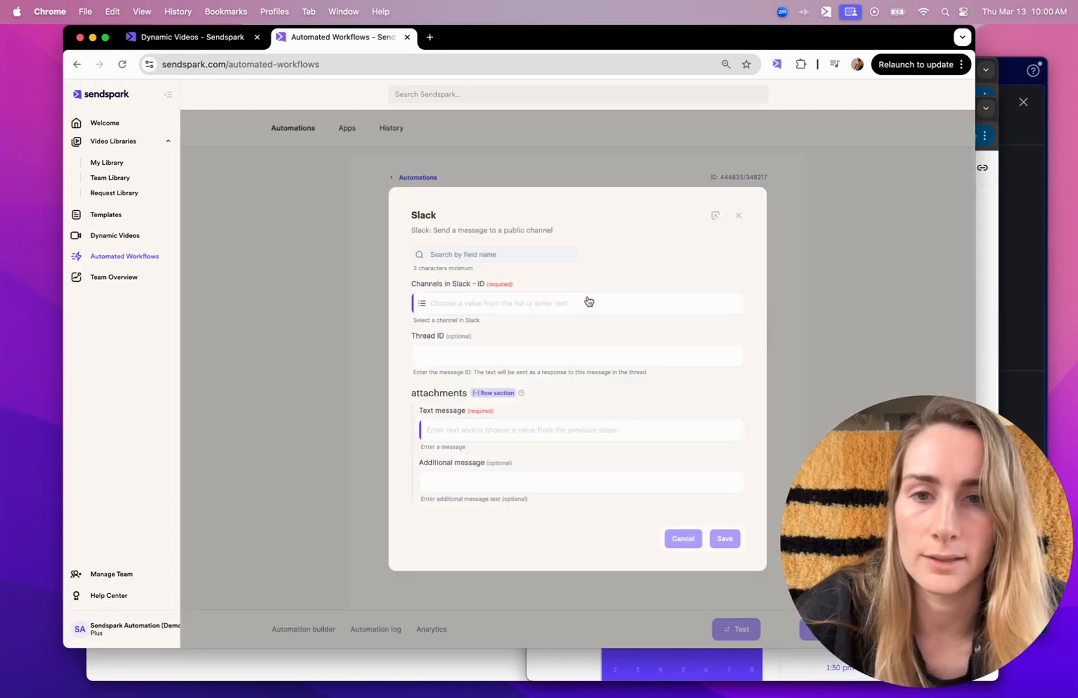
# - Set the Slack action's channel to new-sendspark-views by searching the channel directory for "view"
pyautogui.click(575, 303)
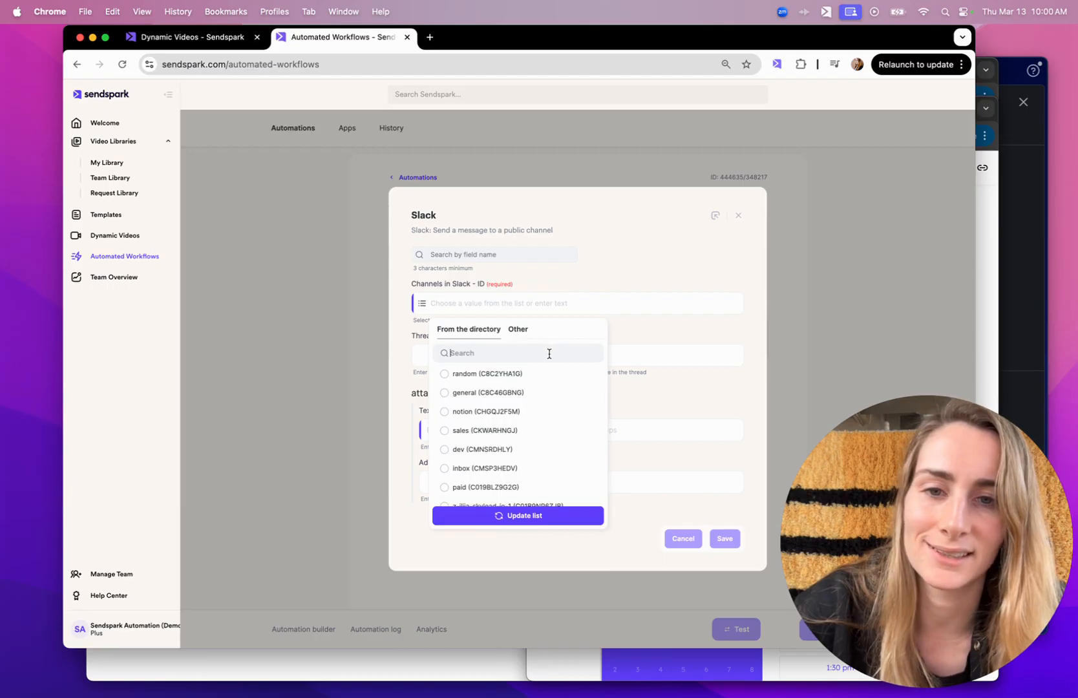
pyautogui.write('video')
pyautogui.click(538, 374)
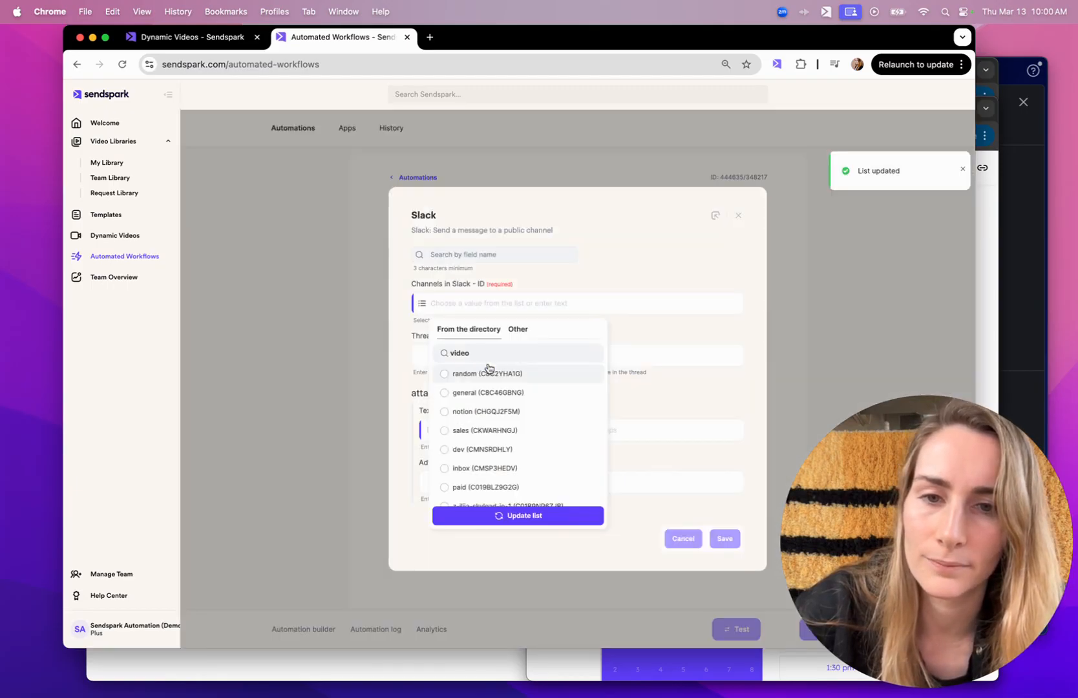
pyautogui.click(475, 352)
pyautogui.press('BackSpace')
pyautogui.press('BackSpace')
pyautogui.press('BackSpace')
pyautogui.write('e')
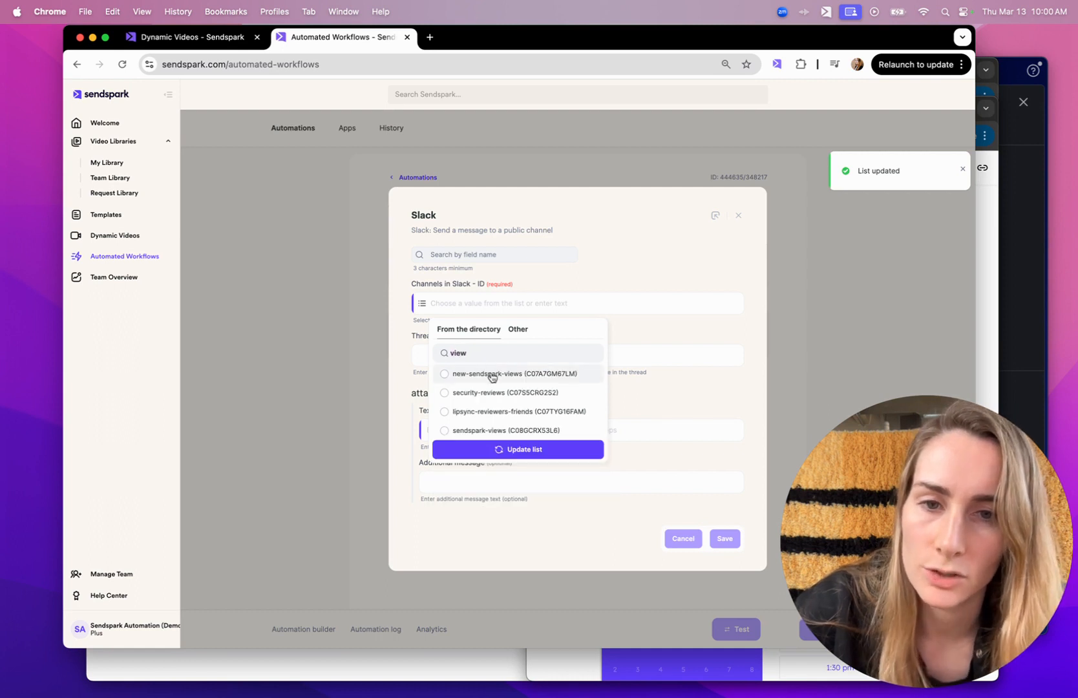
pyautogui.click(491, 374)
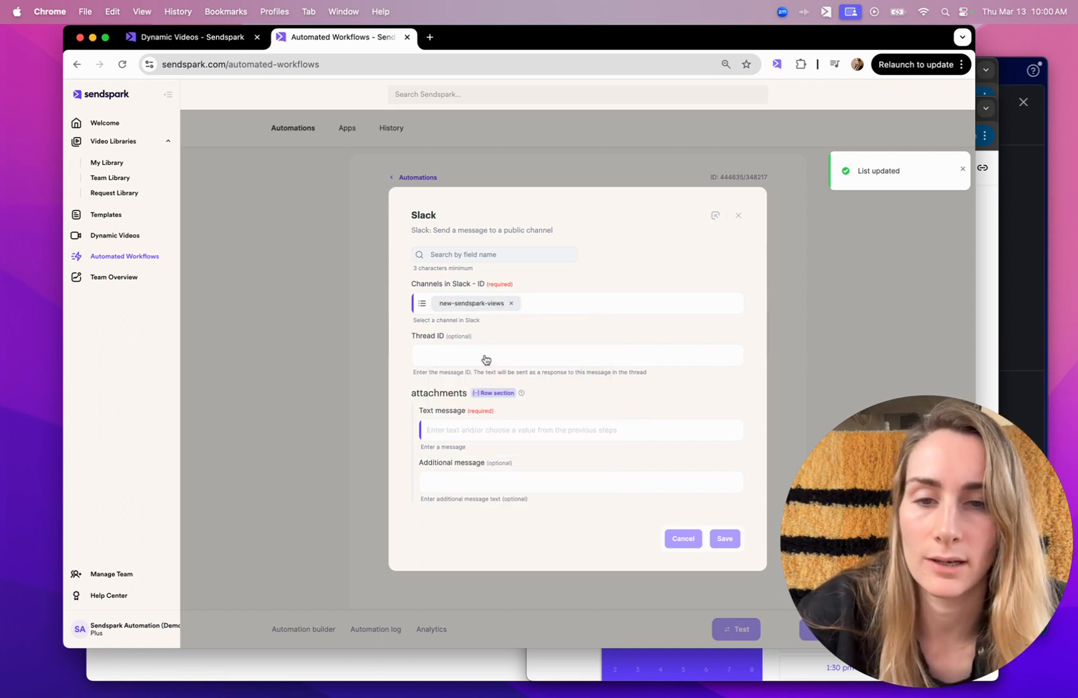
# - Begin the Slack text message with the webhook's contactInfo-contactFirstName field, followed by the contactEmail field in parentheses
pyautogui.click(490, 431)
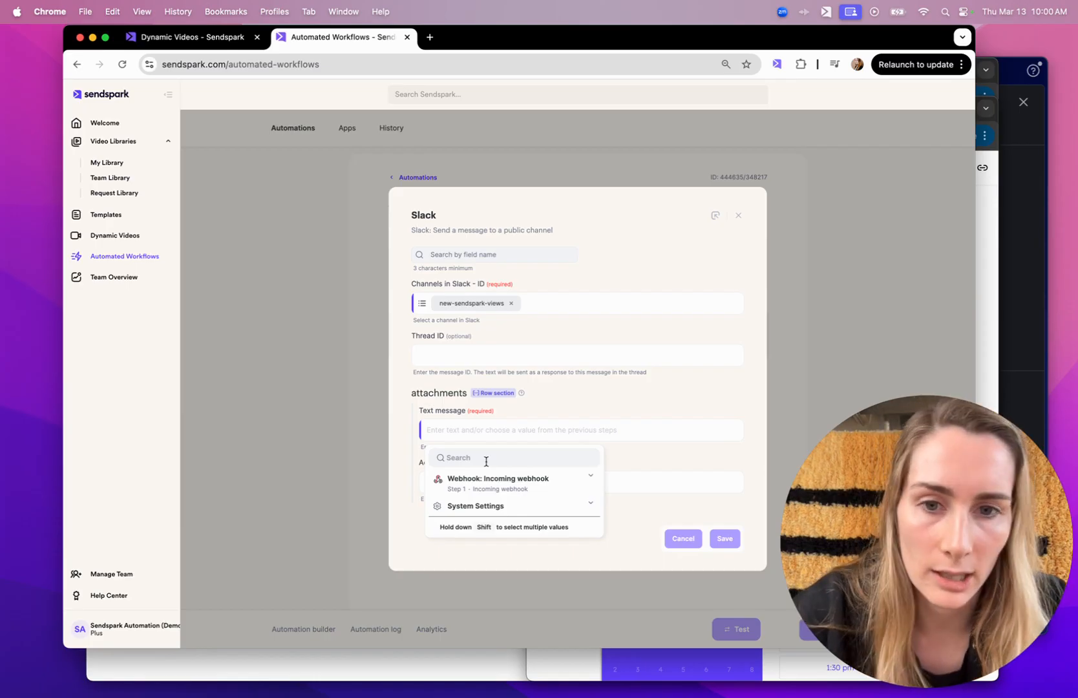
pyautogui.click(485, 461)
pyautogui.write('first')
pyautogui.click(525, 507)
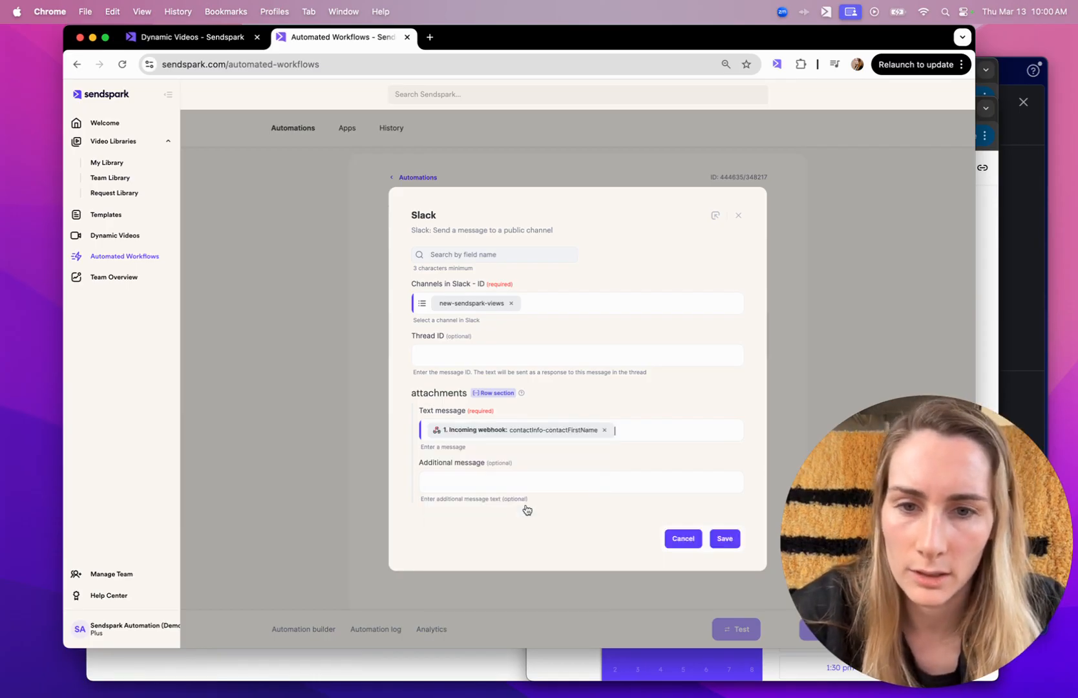
pyautogui.click(650, 430)
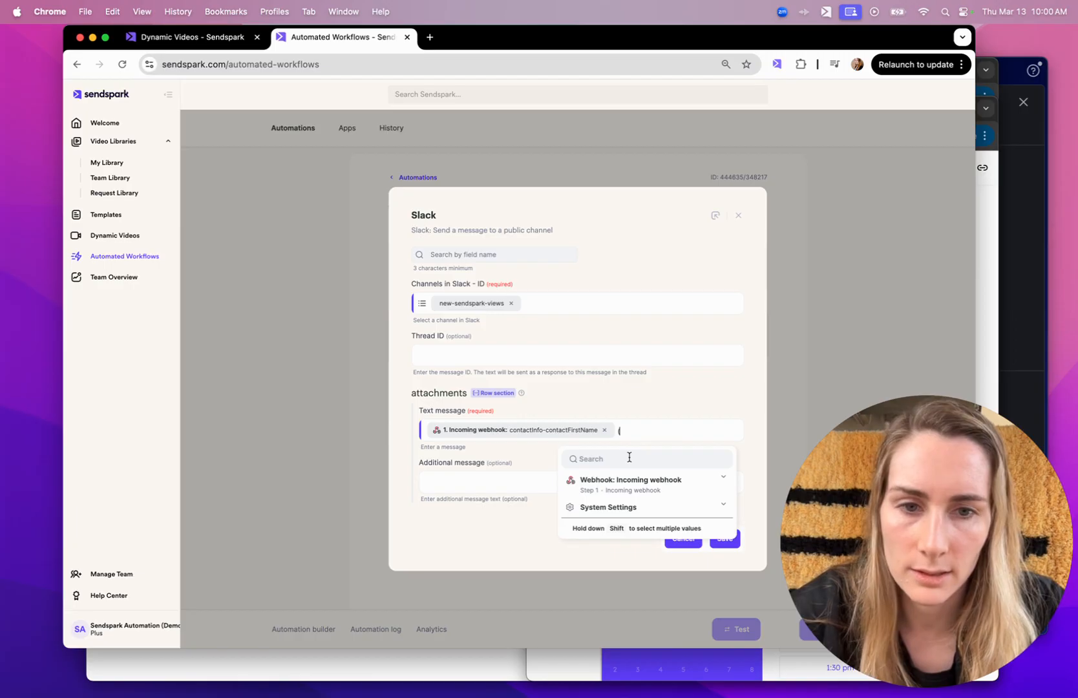
pyautogui.click(630, 457)
pyautogui.write('email')
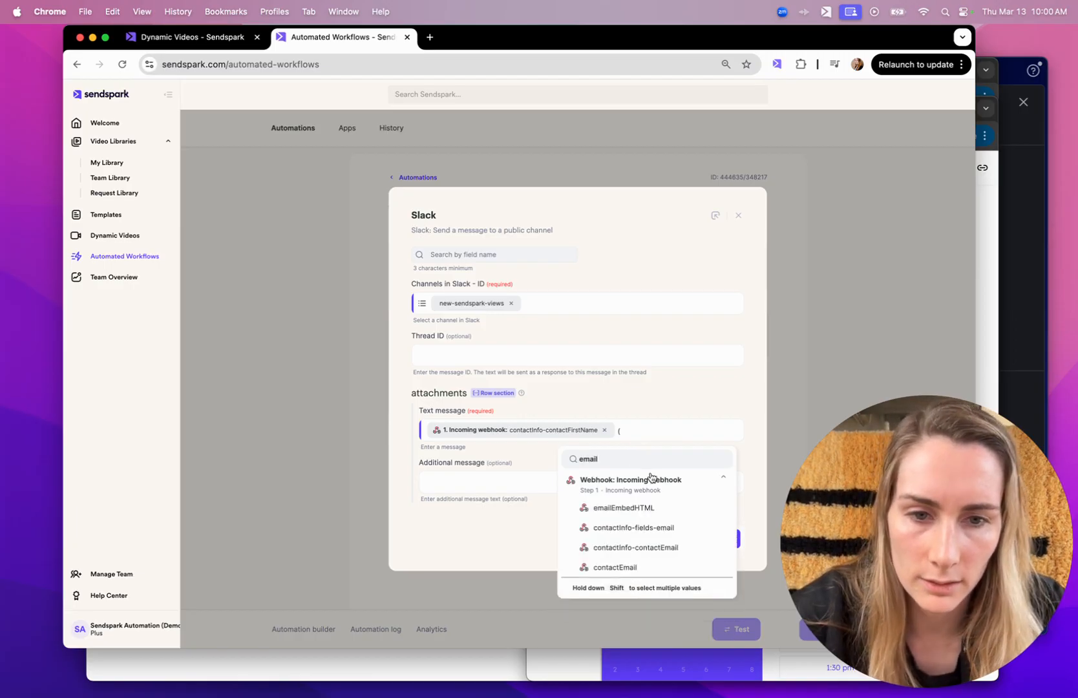
pyautogui.click(635, 567)
pyautogui.write(')')
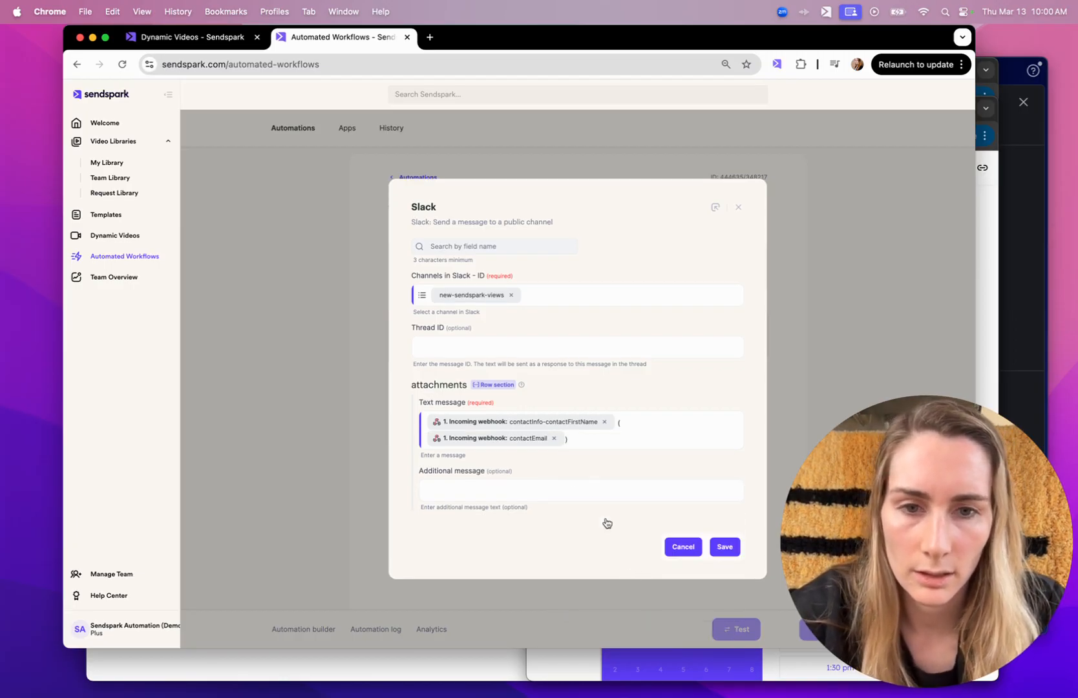
# - Append the webhook's eventType and creatorName fields to the Slack text message, followed by the text "'s video -"
pyautogui.click(586, 441)
pyautogui.write('even')
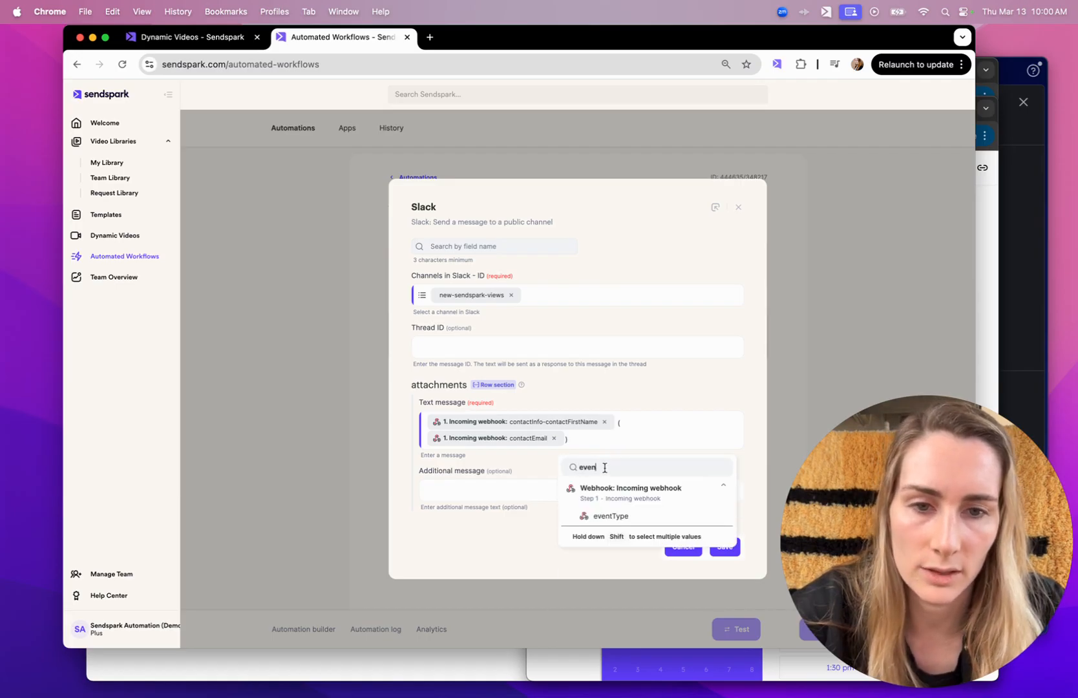
pyautogui.click(610, 516)
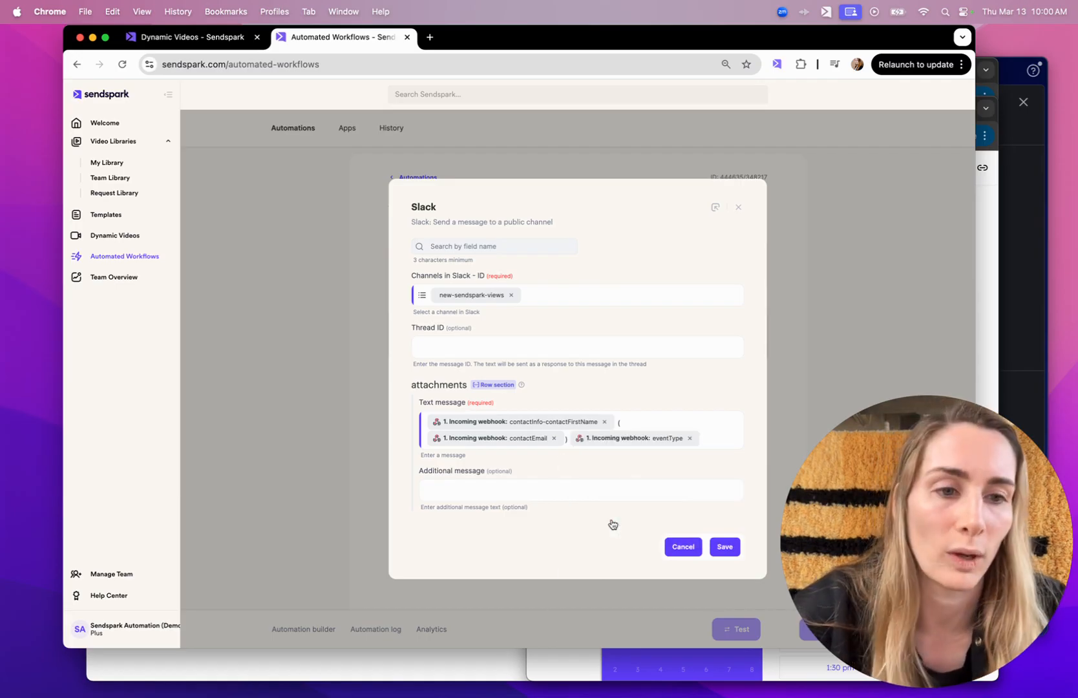
pyautogui.click(724, 442)
pyautogui.write('creat')
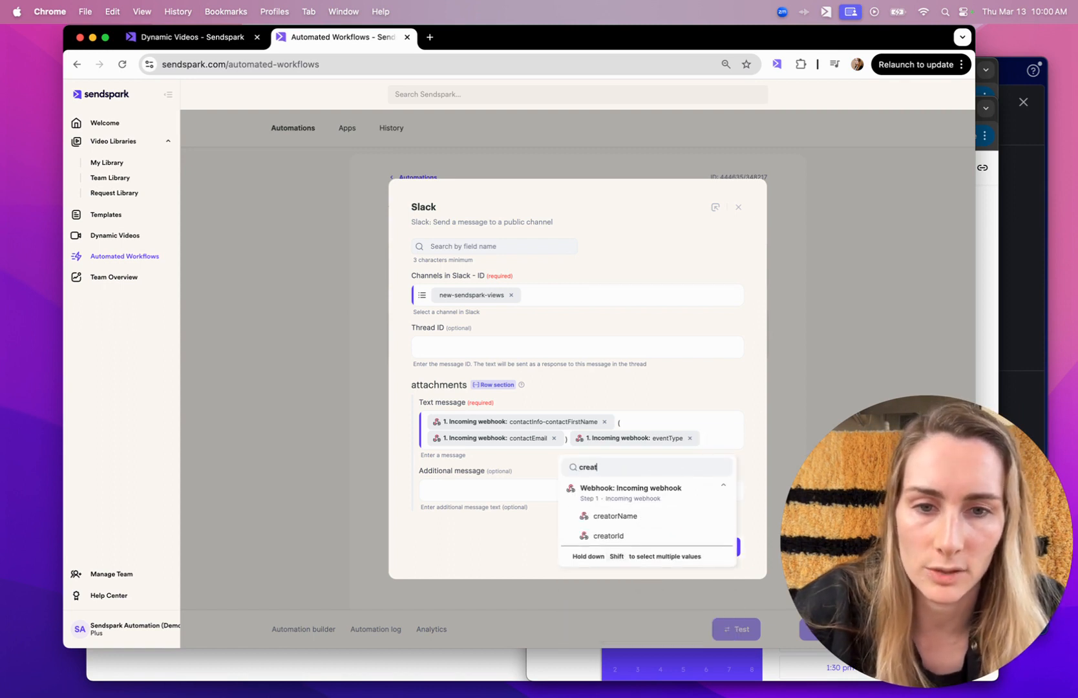
pyautogui.click(644, 511)
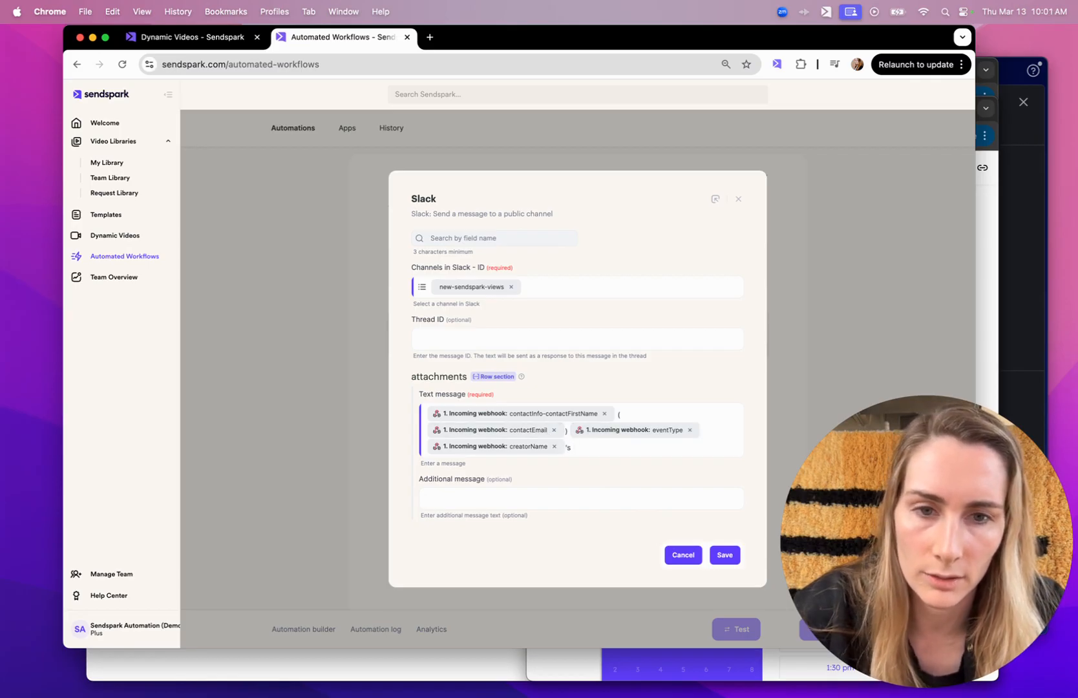
pyautogui.write("'s video -")
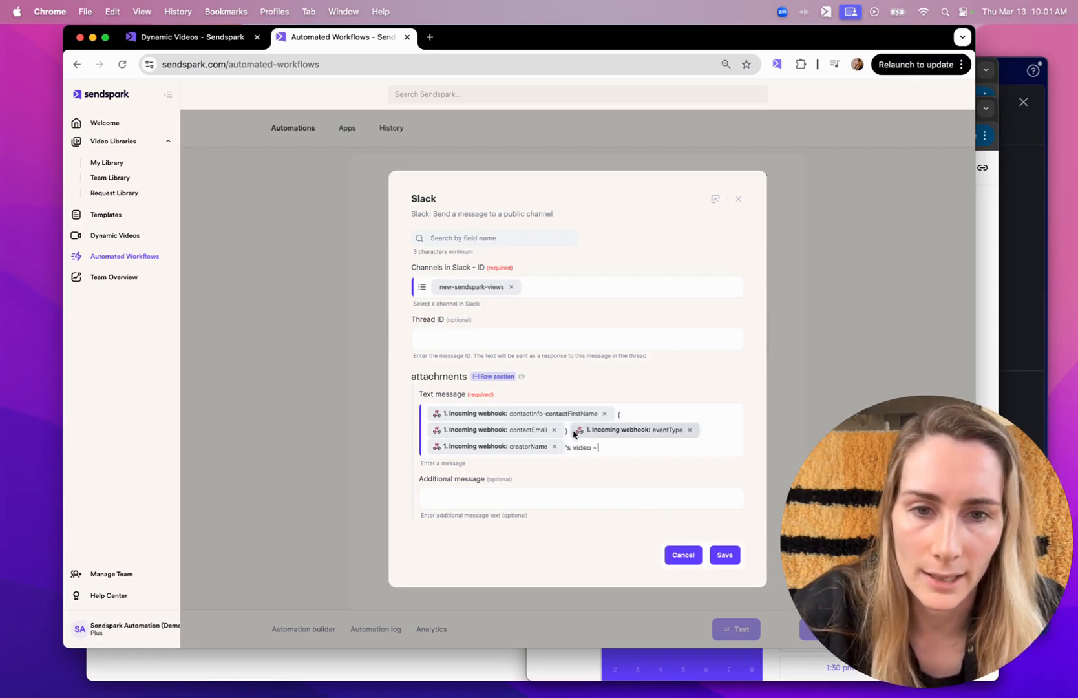
# - Append the webhook's campaignName and videoLink fields to the Slack text message, separated by a hyphen
pyautogui.click(622, 452)
pyautogui.write('camp')
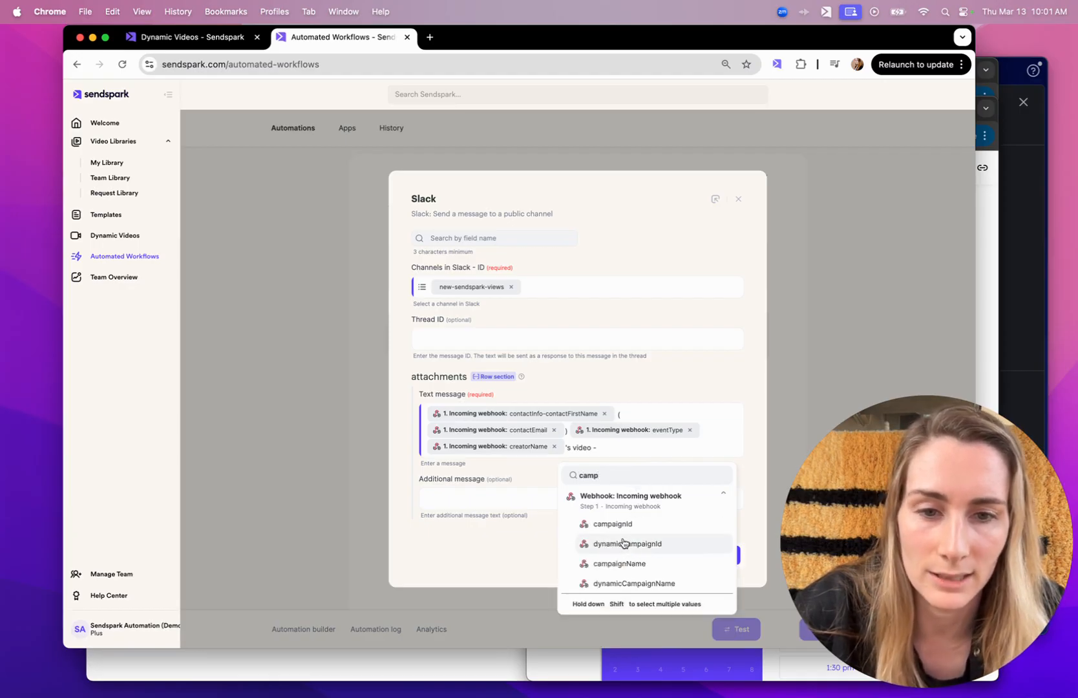
pyautogui.click(619, 564)
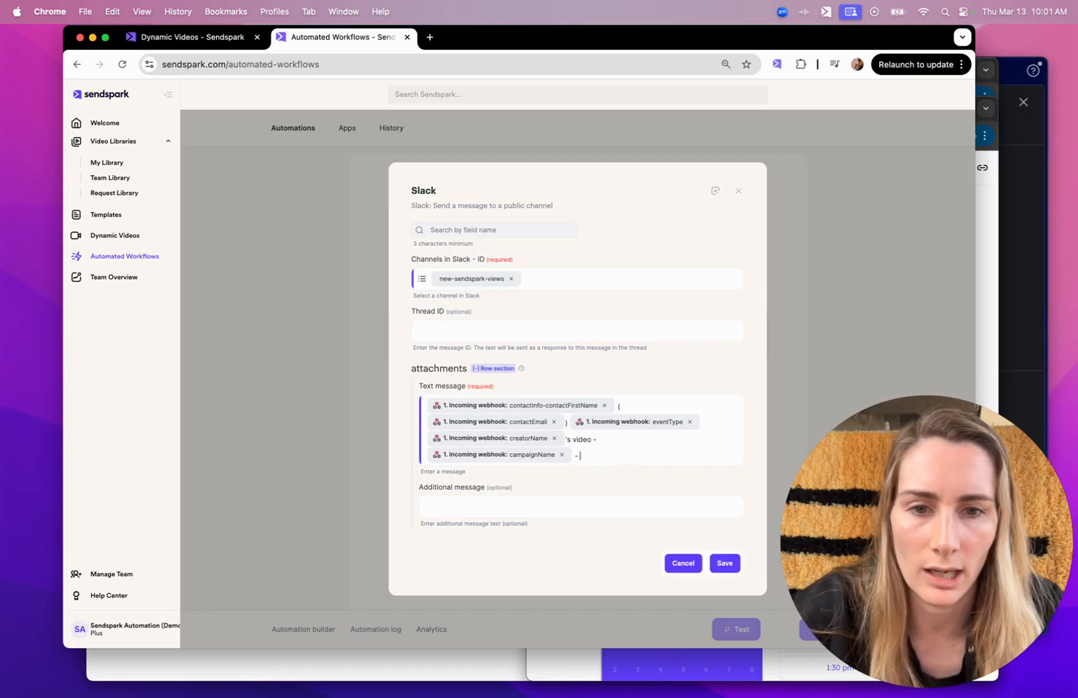
pyautogui.click(642, 455)
pyautogui.click(637, 481)
pyautogui.write('lilnk')
pyautogui.press('BackSpace')
pyautogui.press('BackSpace')
pyautogui.write('nk')
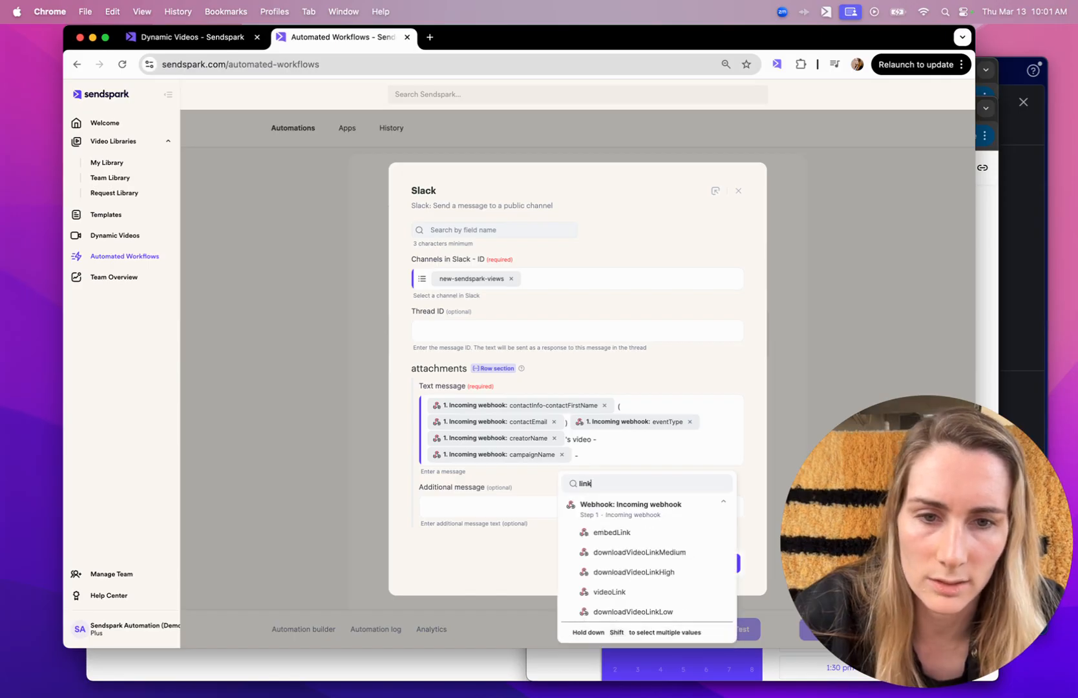
pyautogui.click(624, 588)
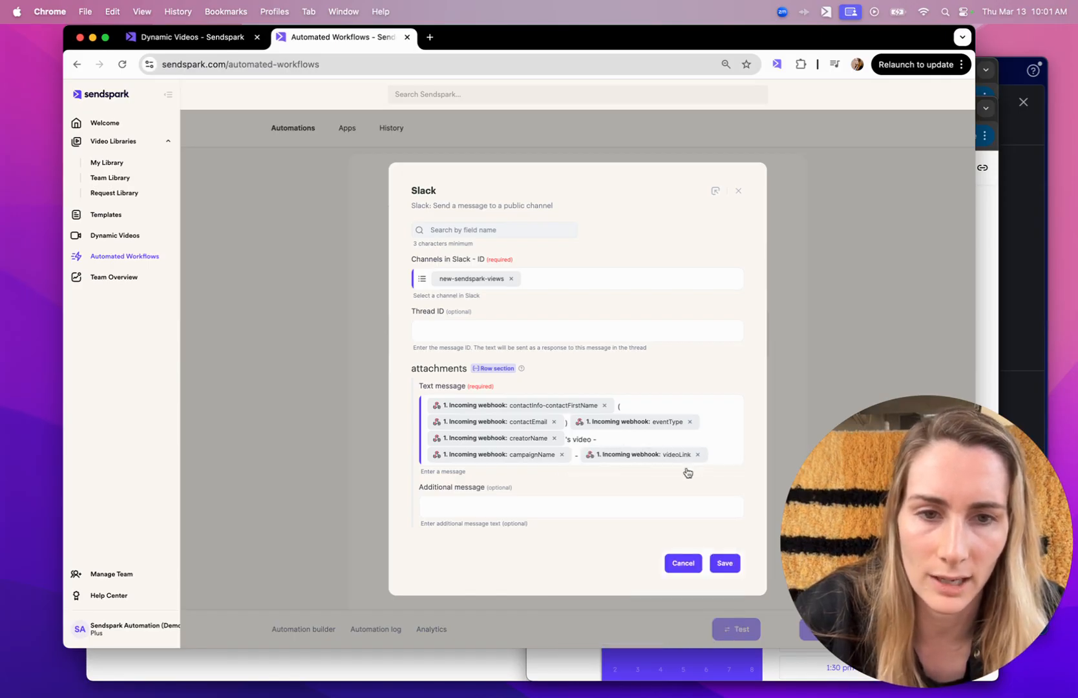
# - Look through the remaining webhook fields for the text message without adding any, and save the Slack action
pyautogui.click(719, 460)
pyautogui.click(679, 509)
pyautogui.scroll(-10, 667, 575)
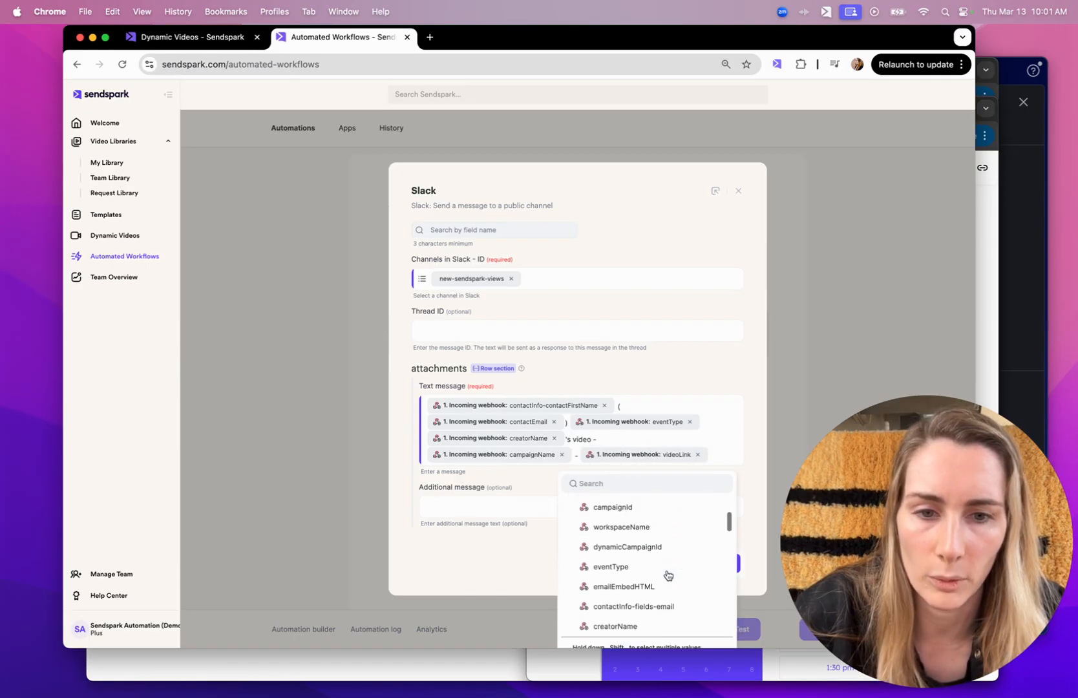
pyautogui.scroll(-5, 668, 574)
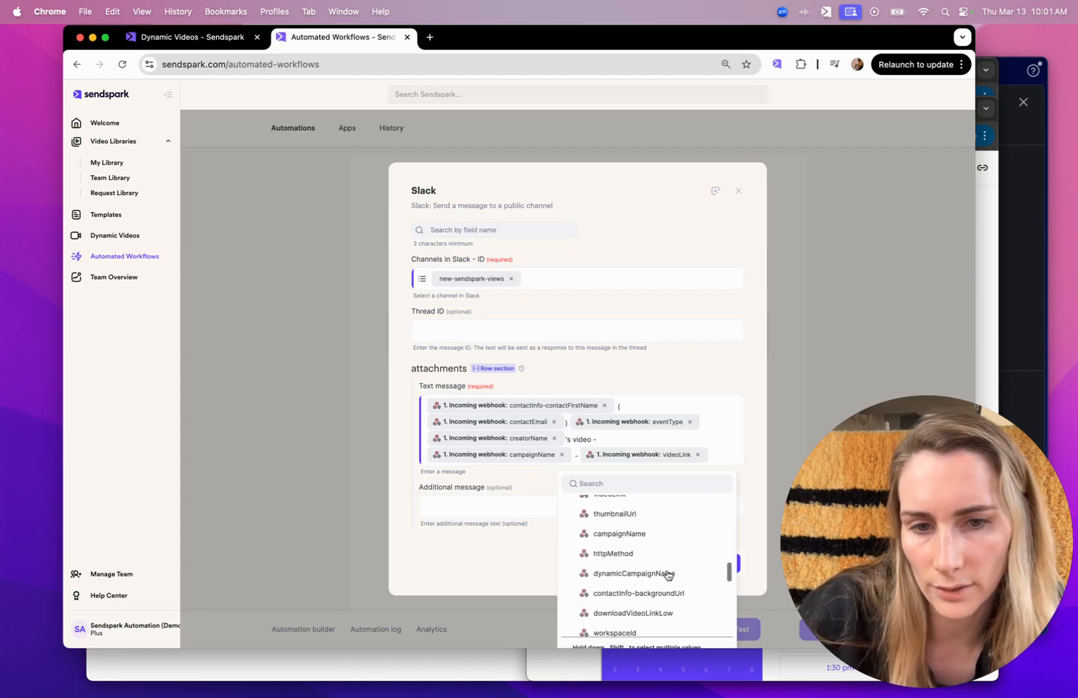
pyautogui.scroll(-10, 668, 575)
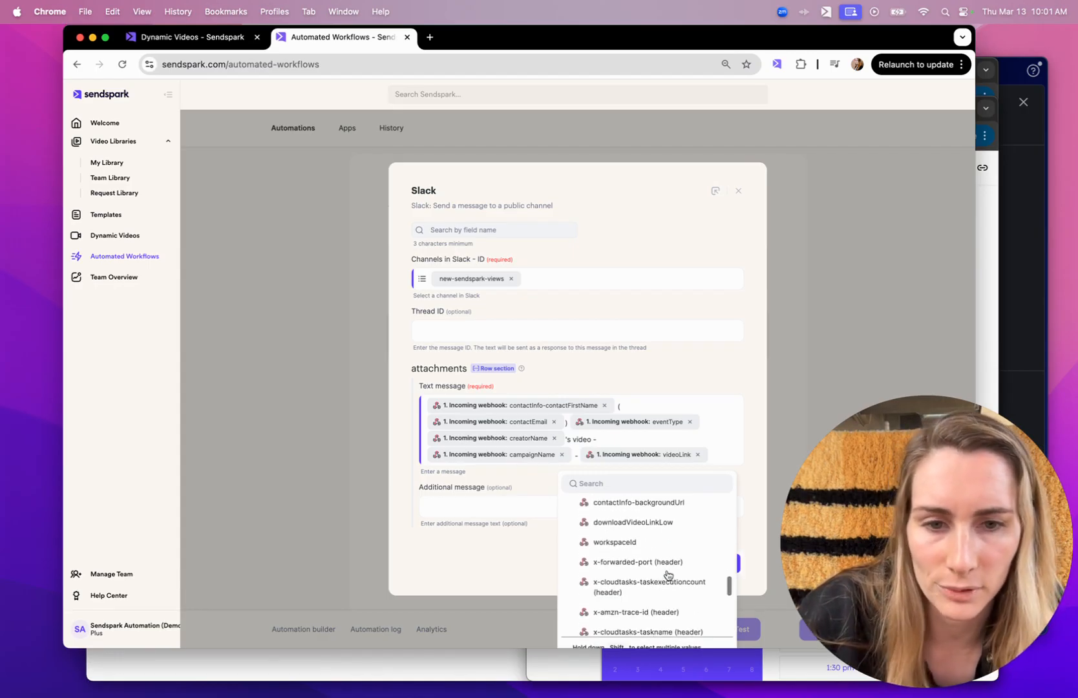
pyautogui.scroll(-8, 668, 575)
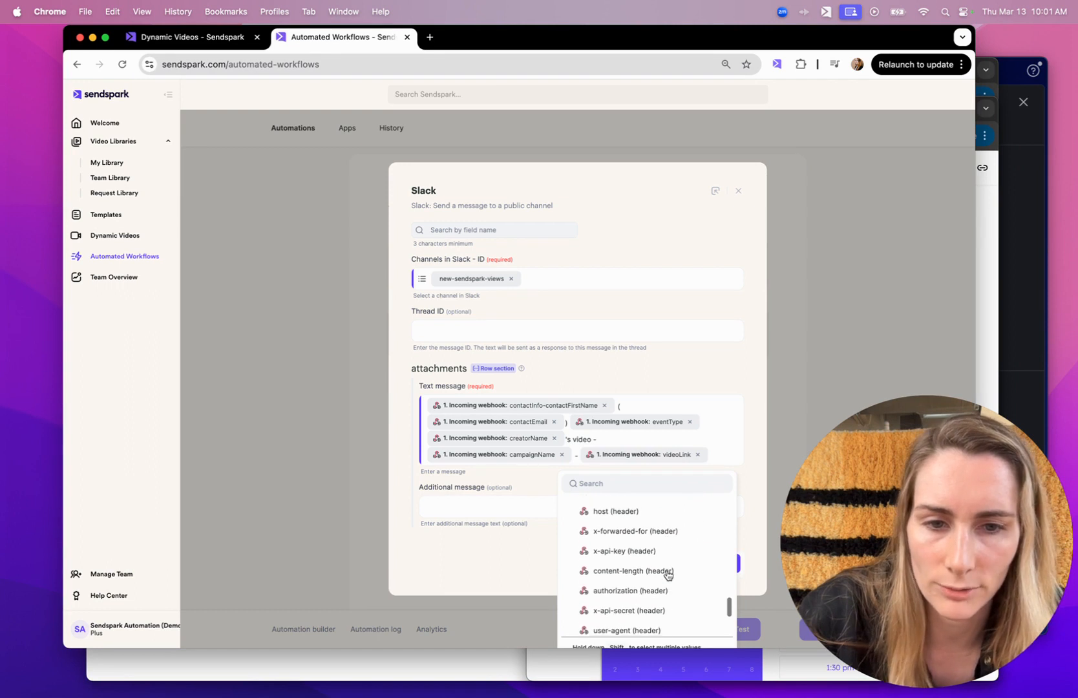
pyautogui.scroll(-1, 668, 575)
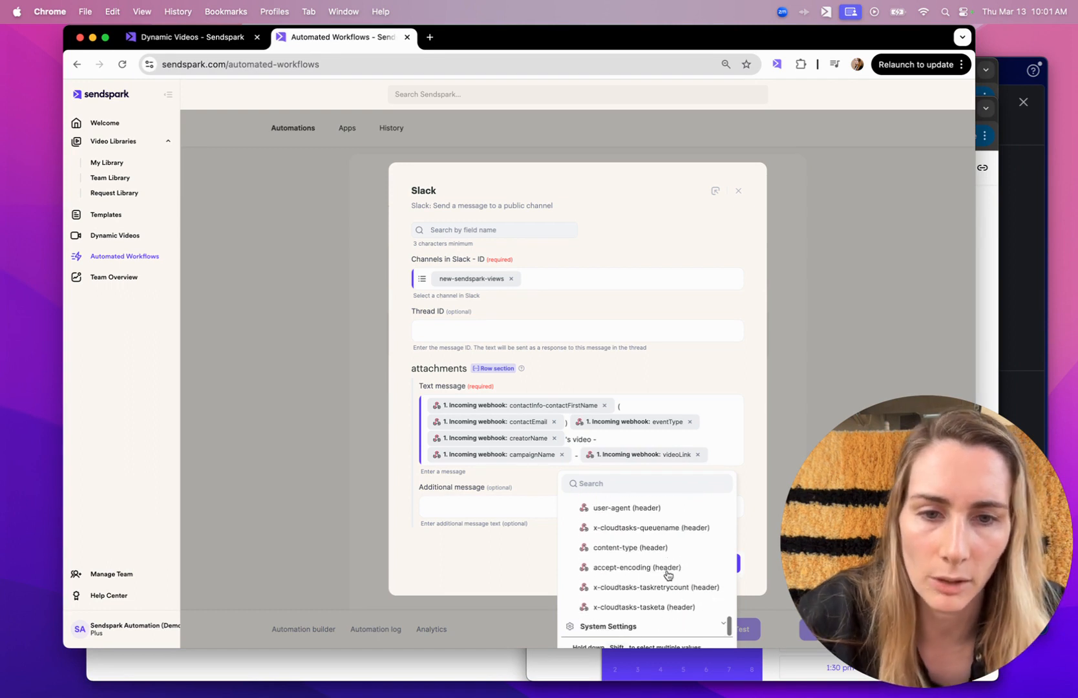
pyautogui.click(732, 378)
pyautogui.click(723, 574)
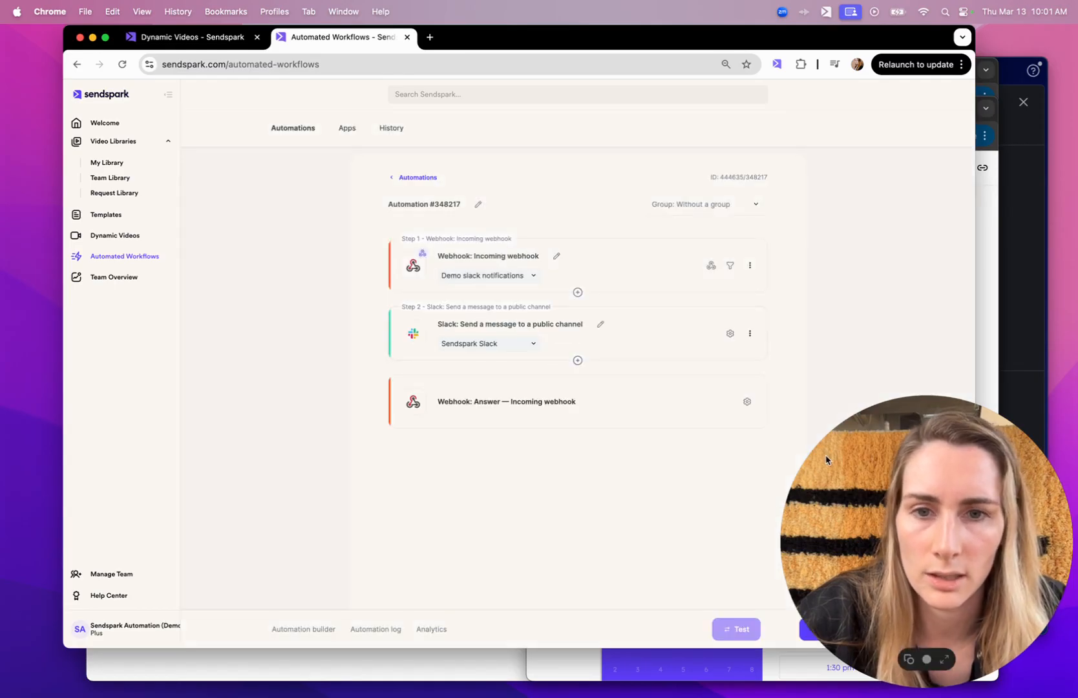
# - Start the automation and open its log to check the results
pyautogui.click(826, 460)
pyautogui.moveTo(914, 492); pyautogui.dragTo(914, 219)
pyautogui.click(832, 632)
pyautogui.click(832, 629)
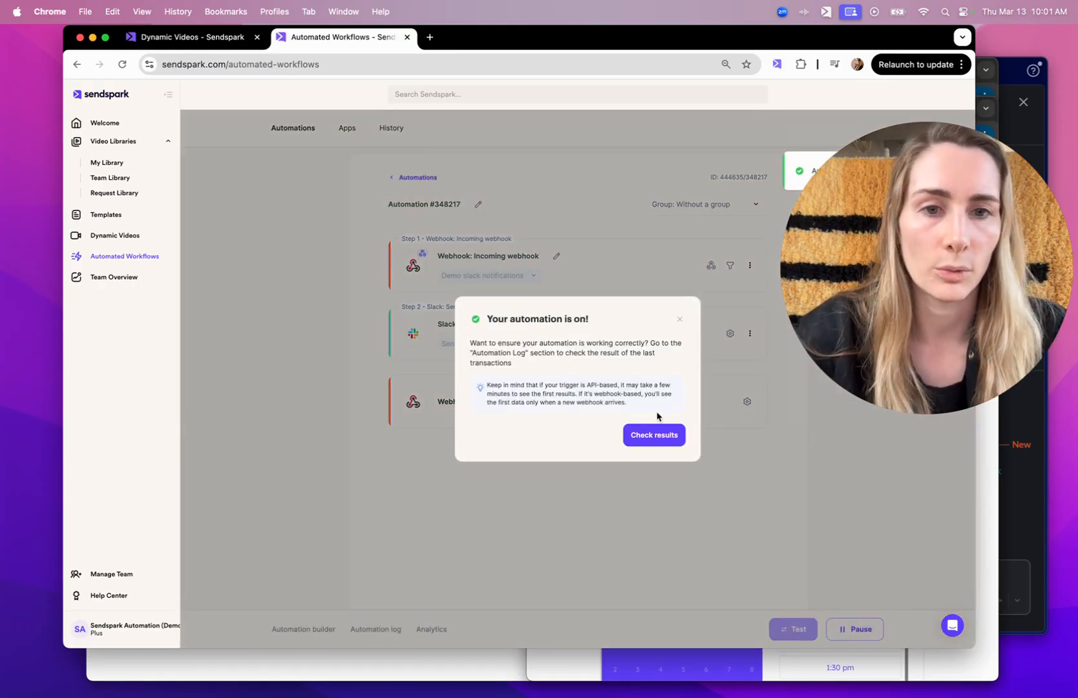
pyautogui.click(658, 440)
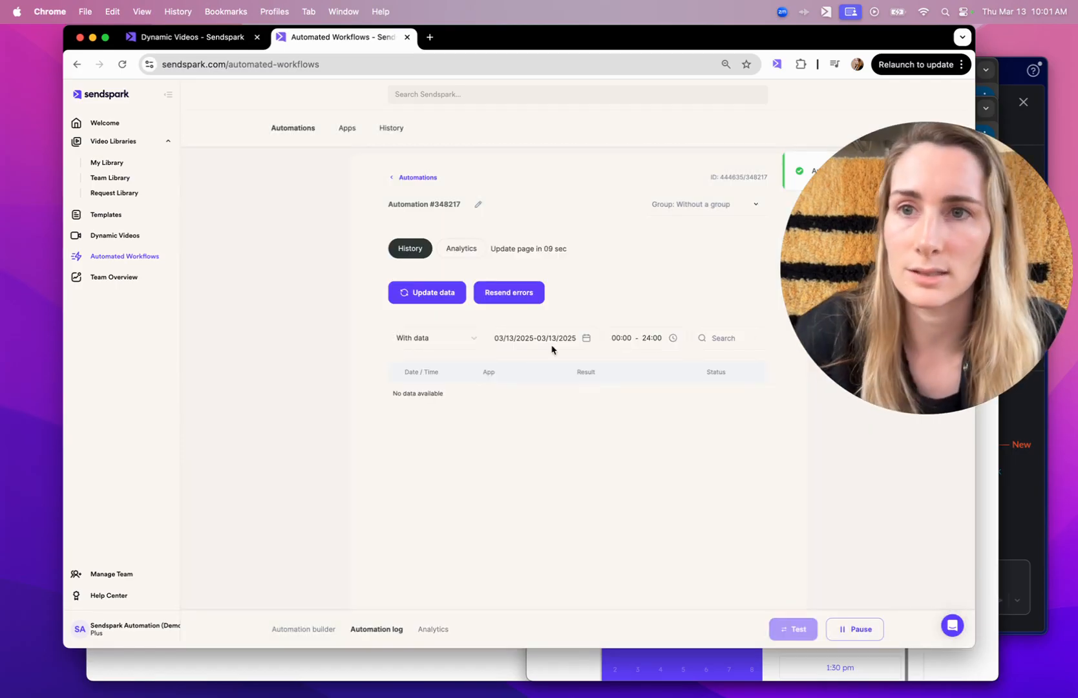
# - Copy the third contact's video link from the Full Face dynamic video campaign and play that video in a new incognito window
pyautogui.click(213, 36)
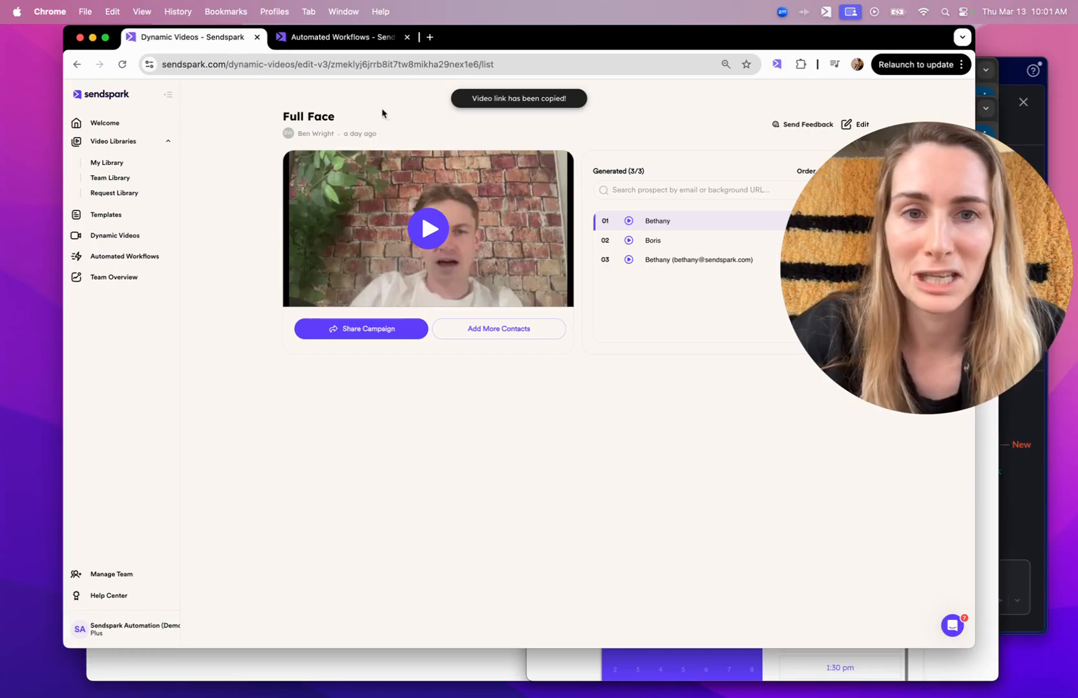
pyautogui.moveTo(905, 278); pyautogui.dragTo(905, 486)
pyautogui.click(835, 276)
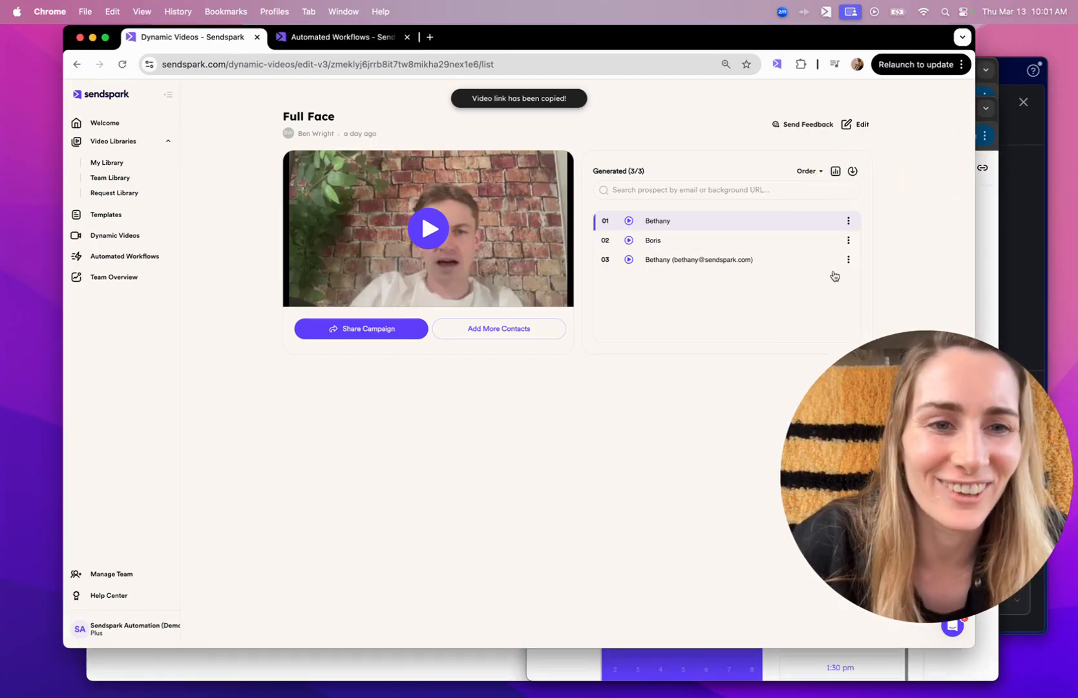
pyautogui.click(832, 261)
pyautogui.press('super+shift+n')
pyautogui.press('super+v')
pyautogui.press('Return')
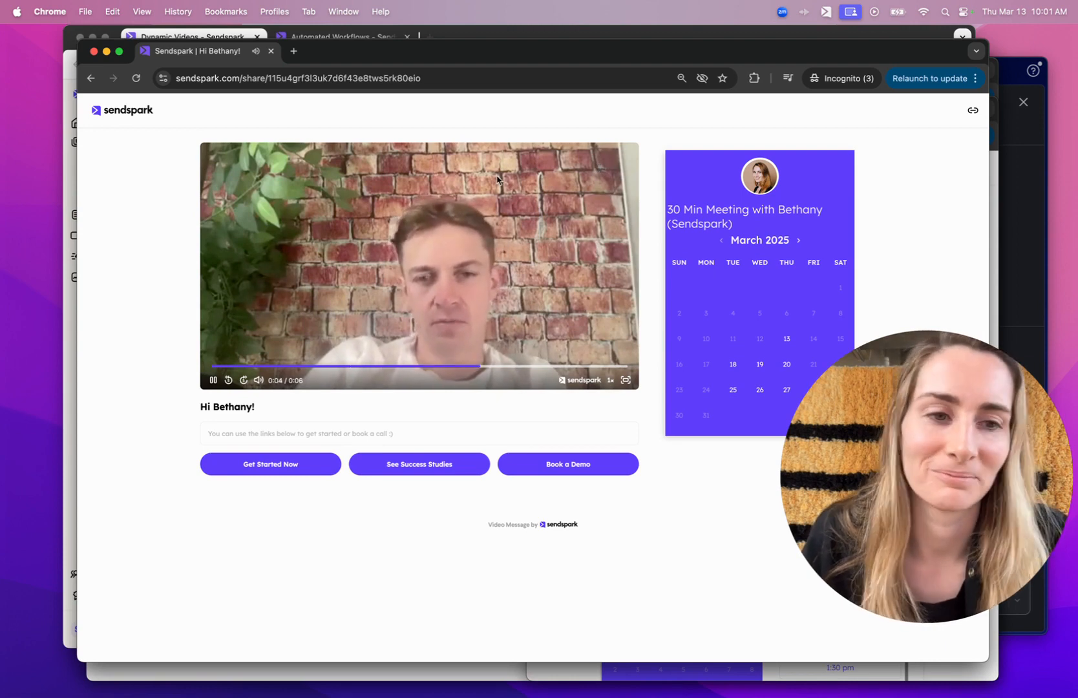
# - Close the incognito window, return to the automation log and expand the latest run to examine its steps
pyautogui.click(93, 51)
pyautogui.click(328, 38)
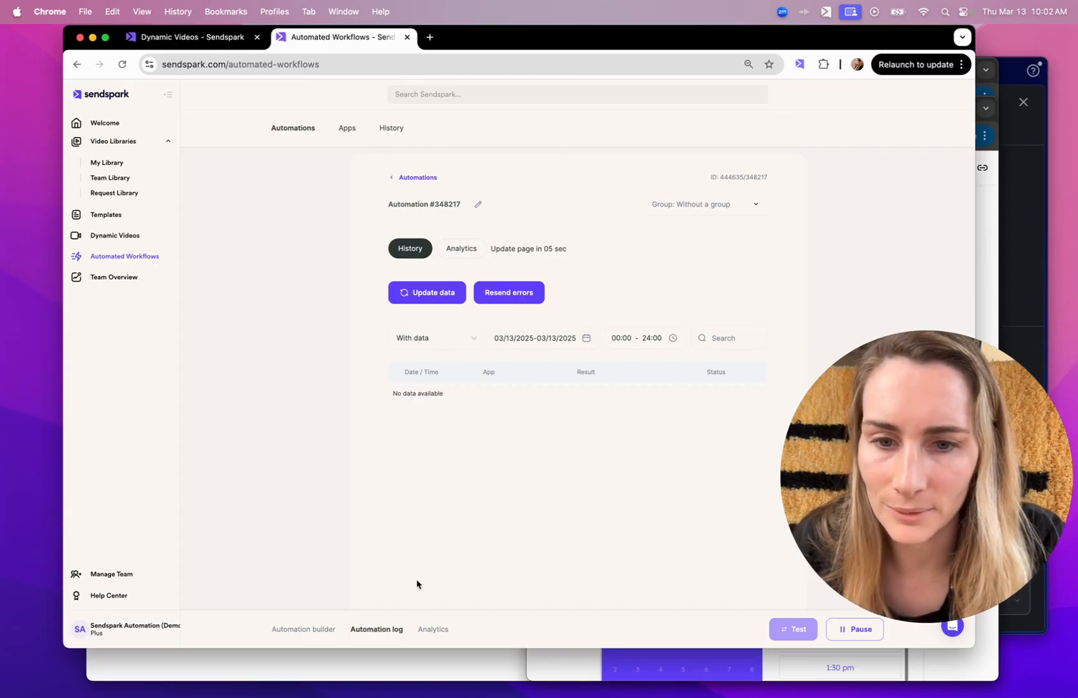
pyautogui.click(429, 627)
pyautogui.click(388, 629)
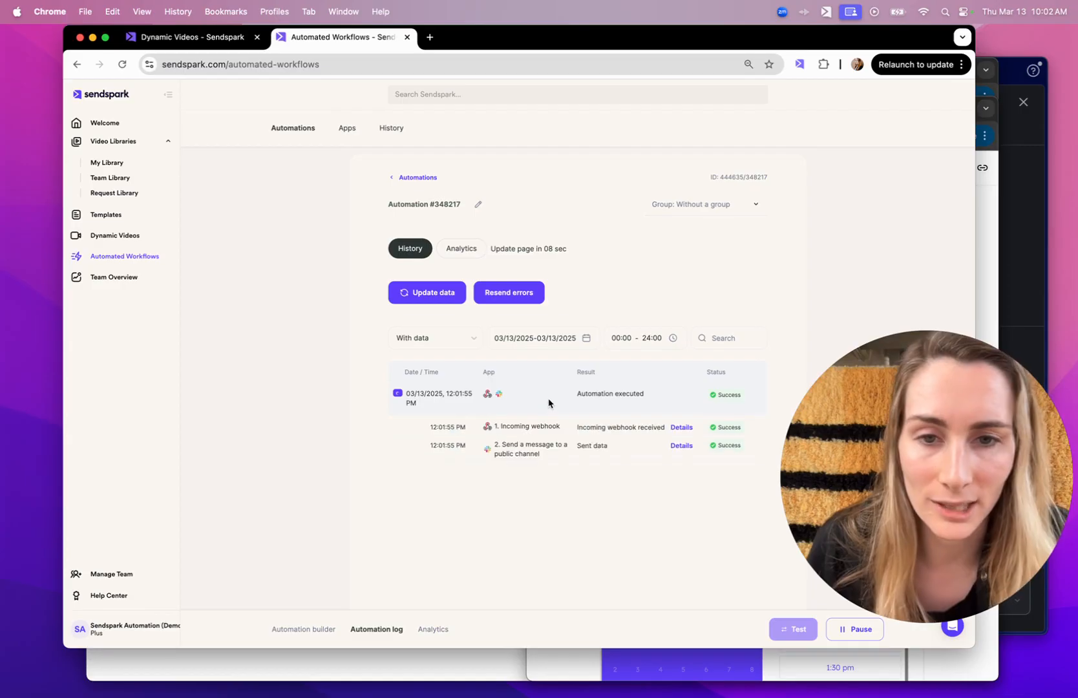
pyautogui.click(548, 402)
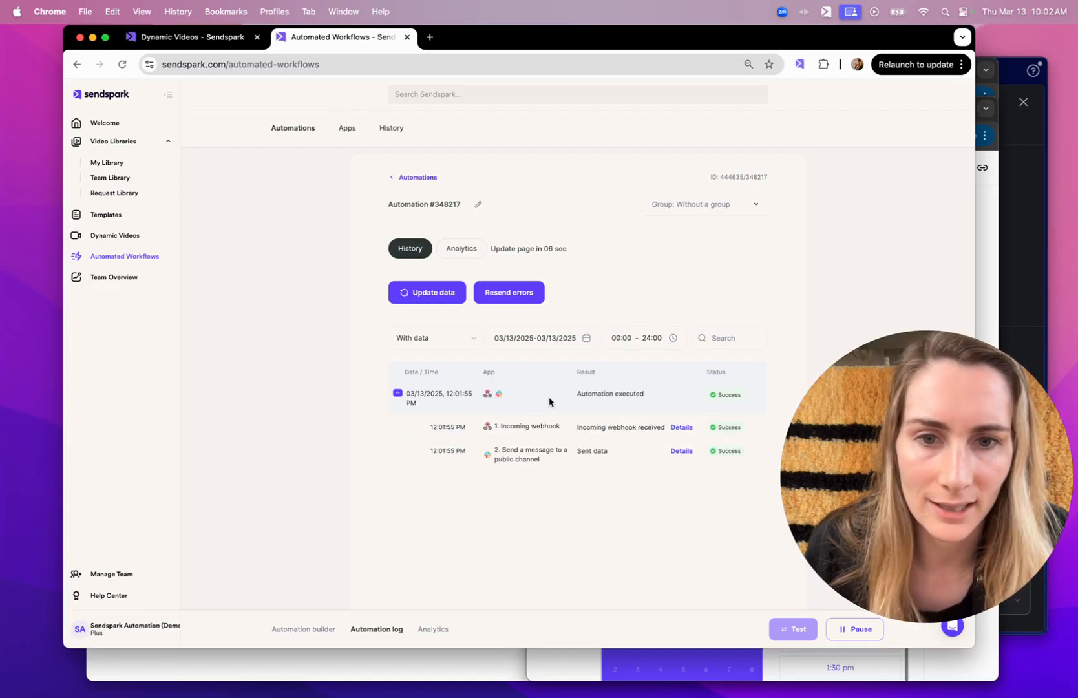
# - Switch to Slack and check the newest video notification in the sendspark-views channel
pyautogui.click(1010, 257)
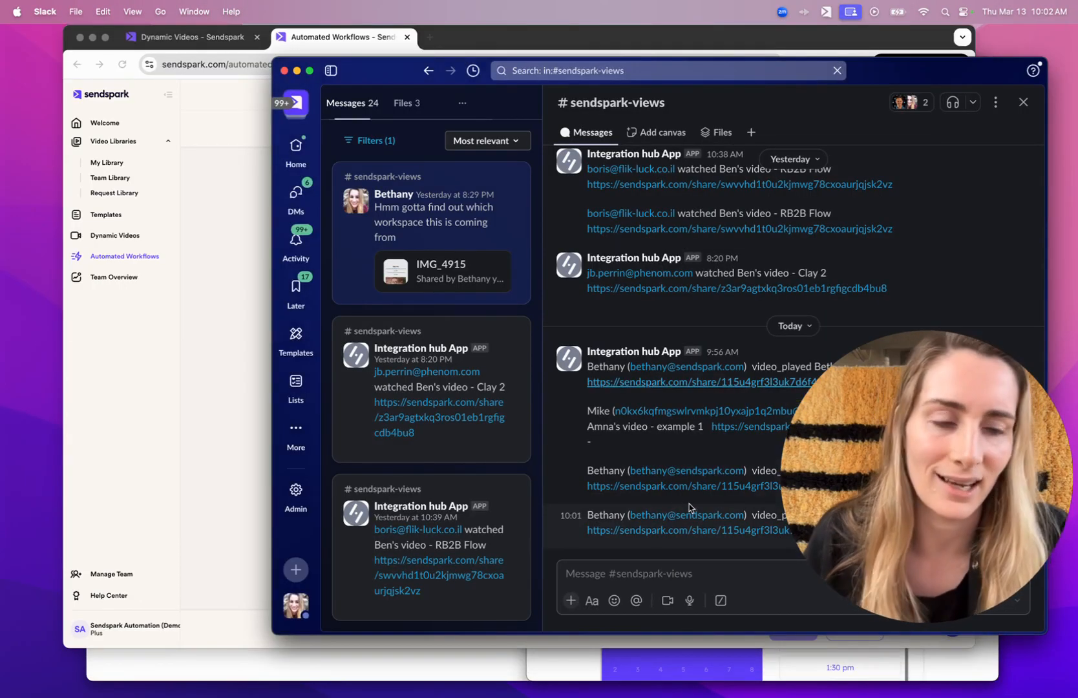
pyautogui.moveTo(963, 461); pyautogui.dragTo(263, 678)
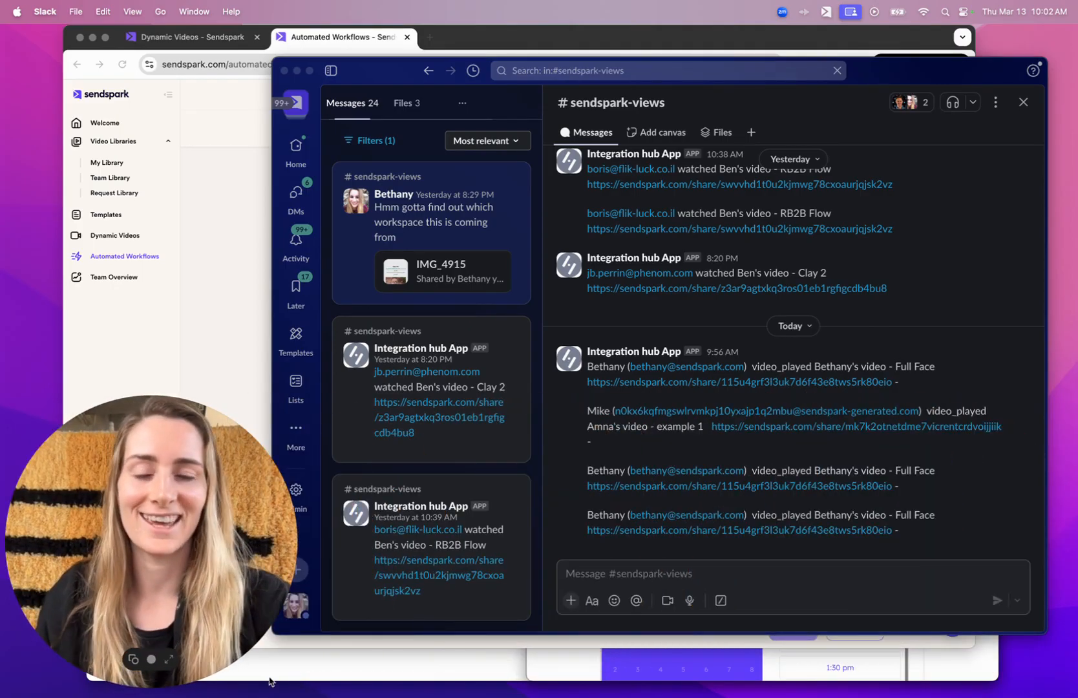